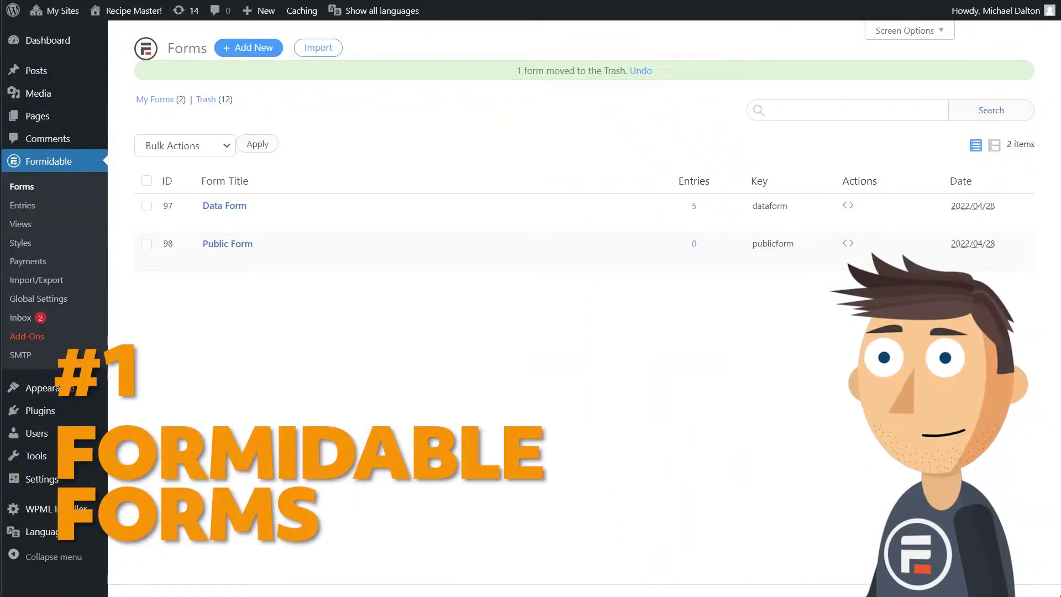
Create a new form from the Life Insurance Calculator template in the calculator templates.
click(257, 45)
scroll(540, 272, down, 3)
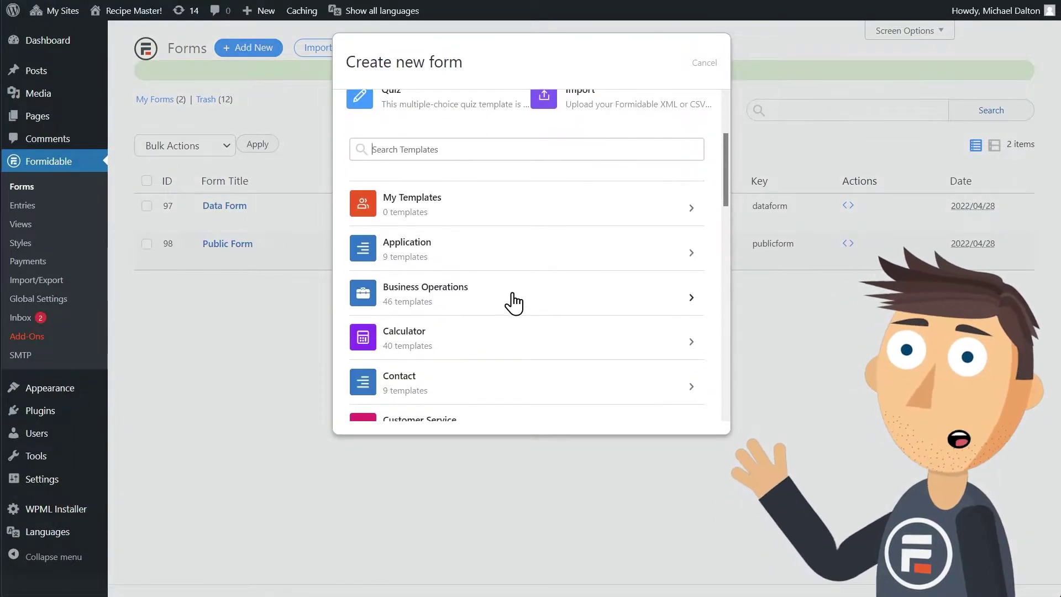
click(505, 338)
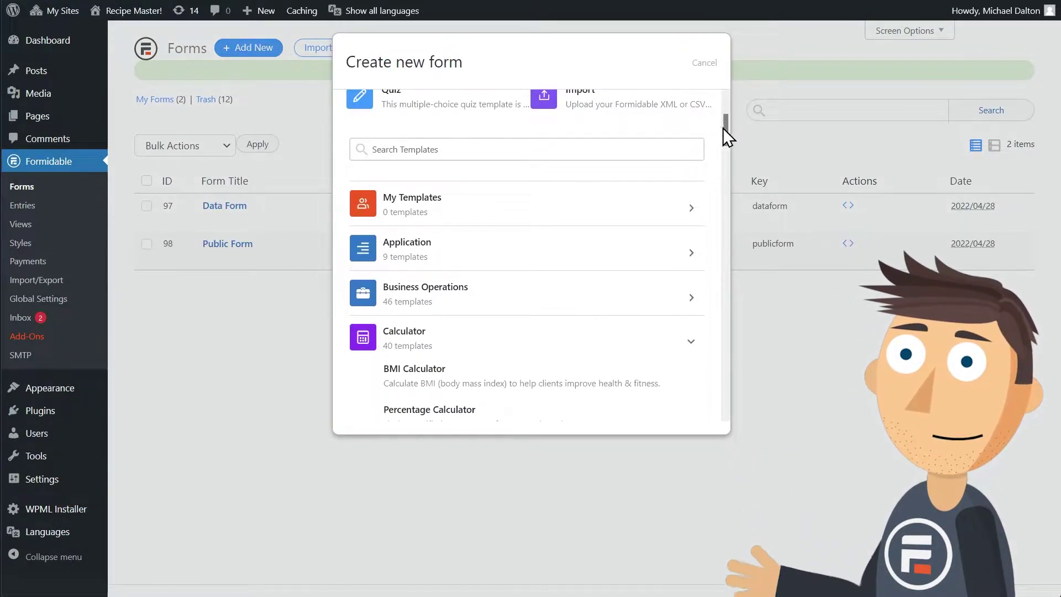
drag(722, 127, 724, 214)
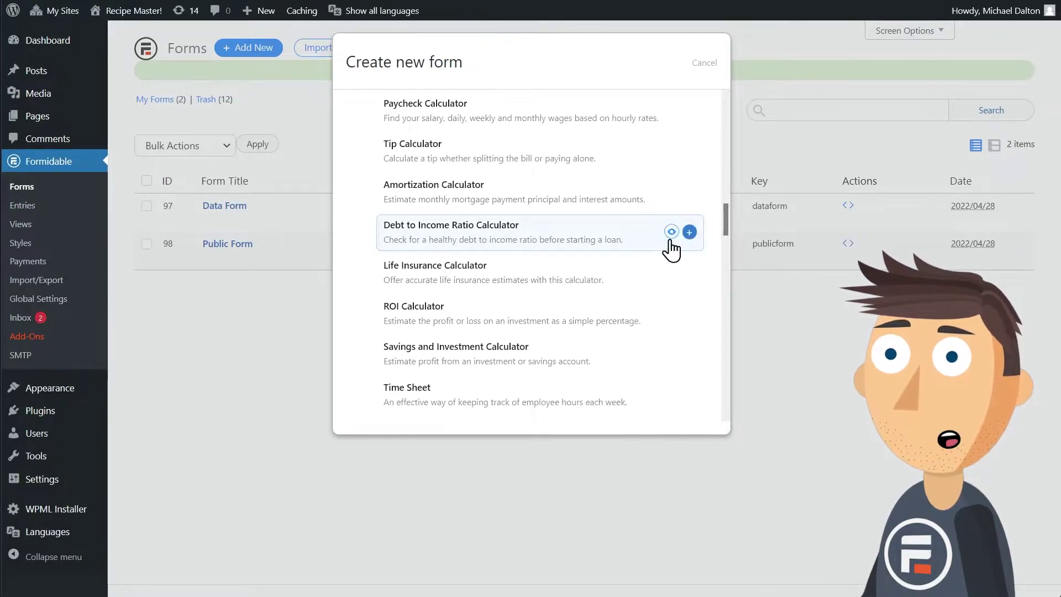
click(689, 273)
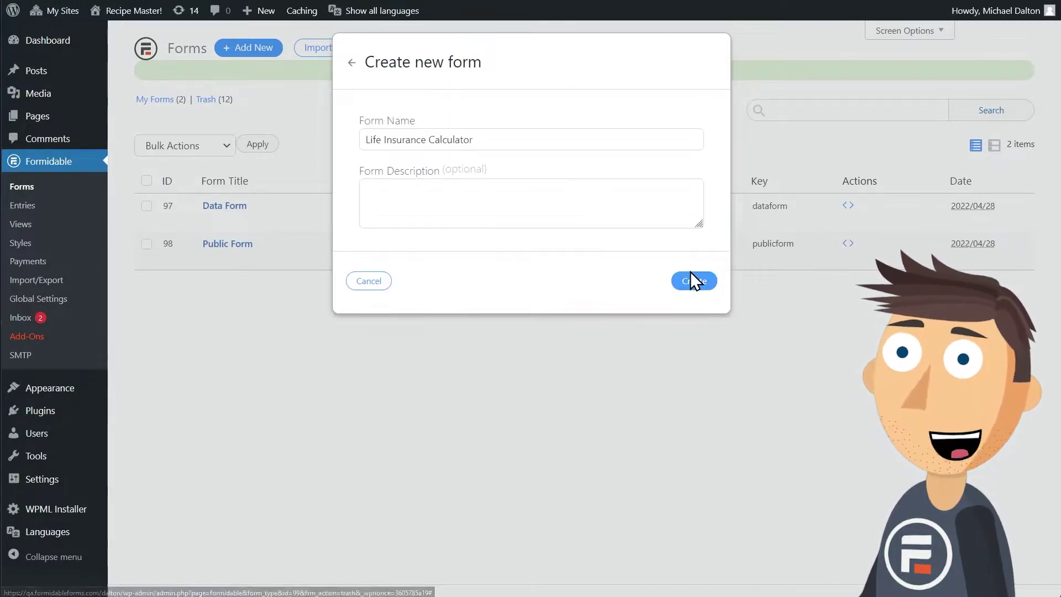
click(682, 283)
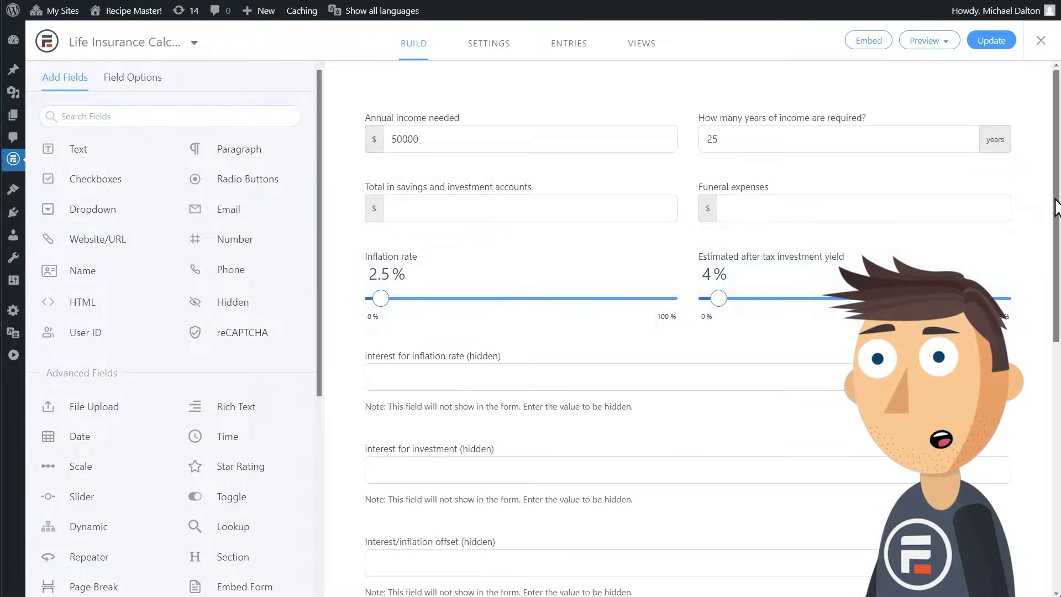
drag(1056, 208, 1056, 451)
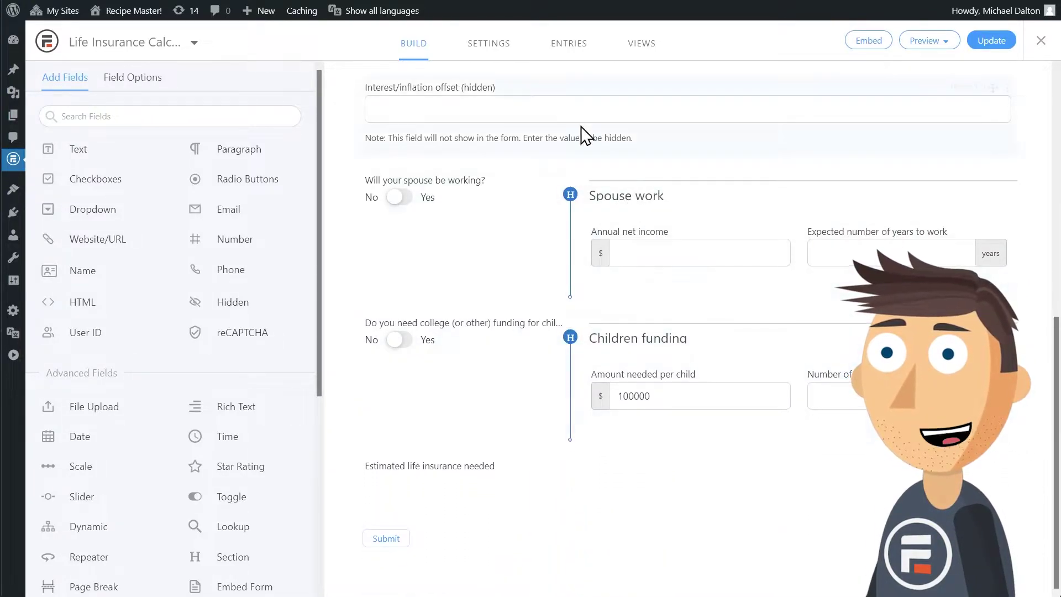
In Actions & Notifications, add Failed Payment as a trigger for the Send Email action.
click(474, 55)
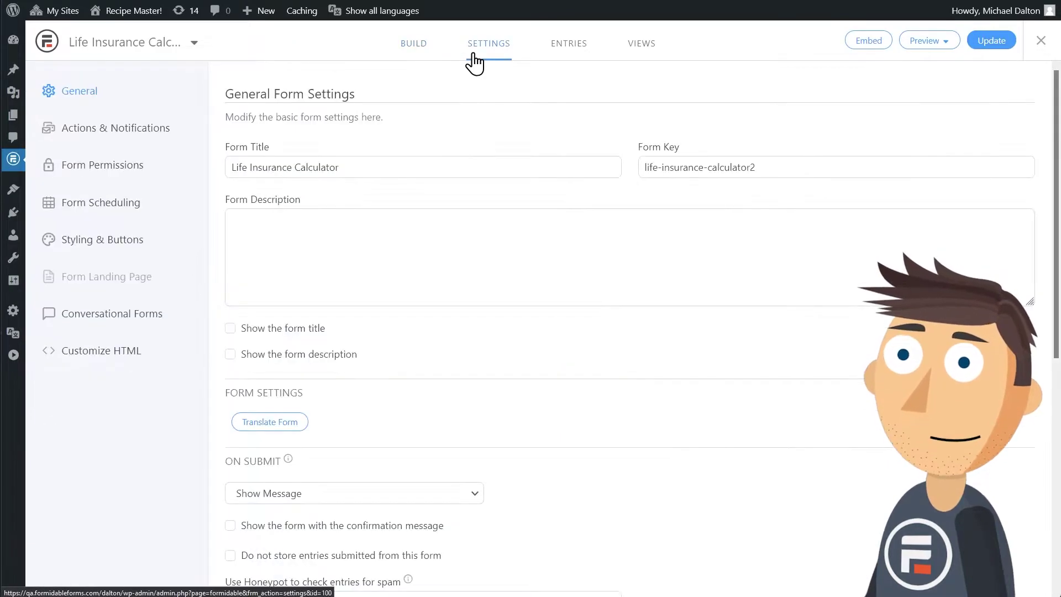
click(124, 131)
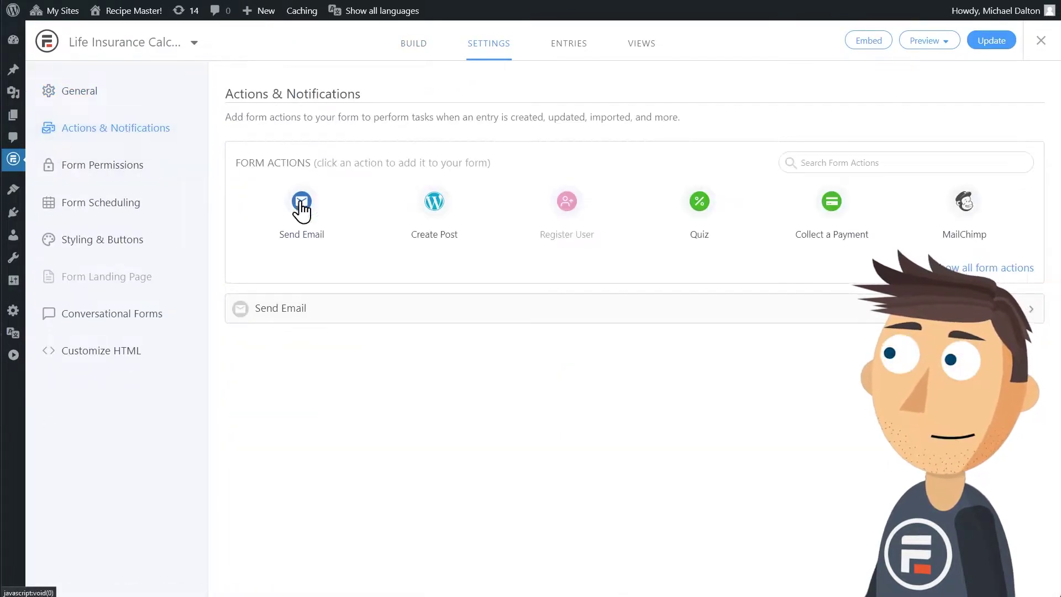
click(571, 316)
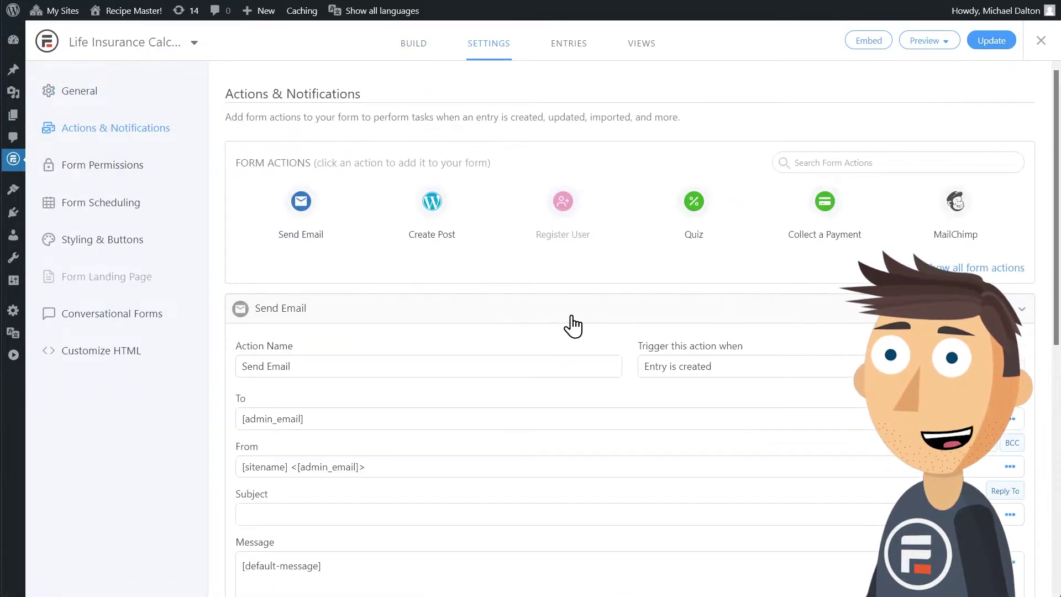
click(673, 367)
scroll(674, 387, down, 3)
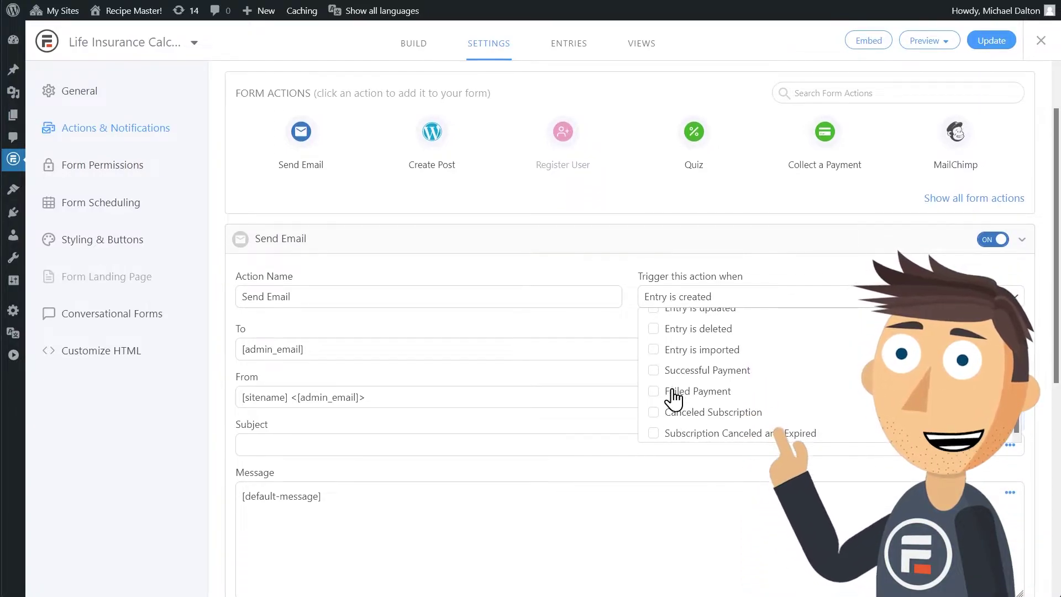
click(674, 391)
Add conditional logic so the email sends only when Inflation rate is greater than 6.
scroll(577, 490, down, 3)
scroll(577, 491, down, 3)
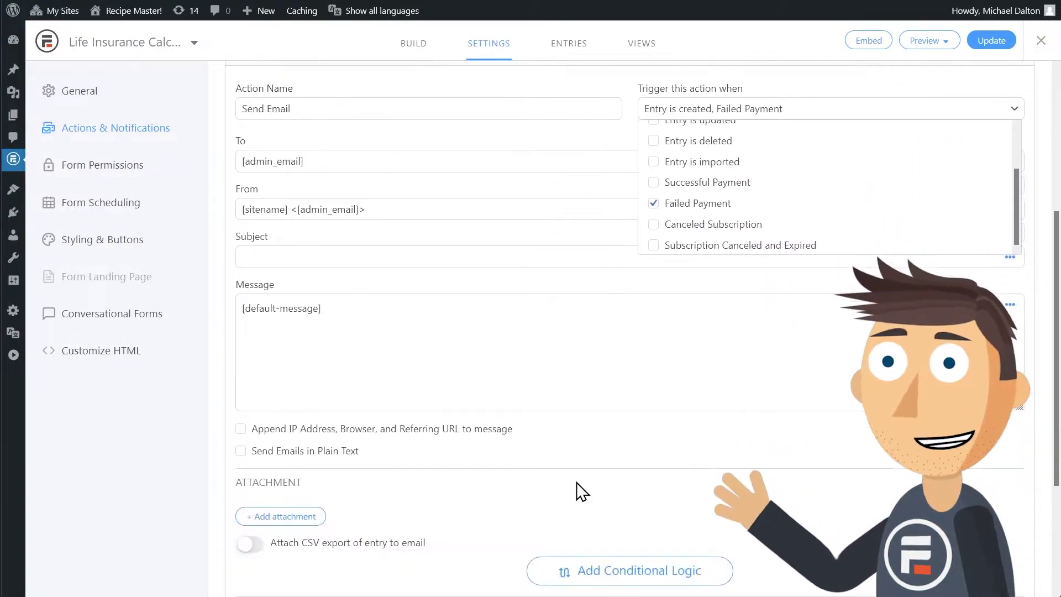
click(587, 487)
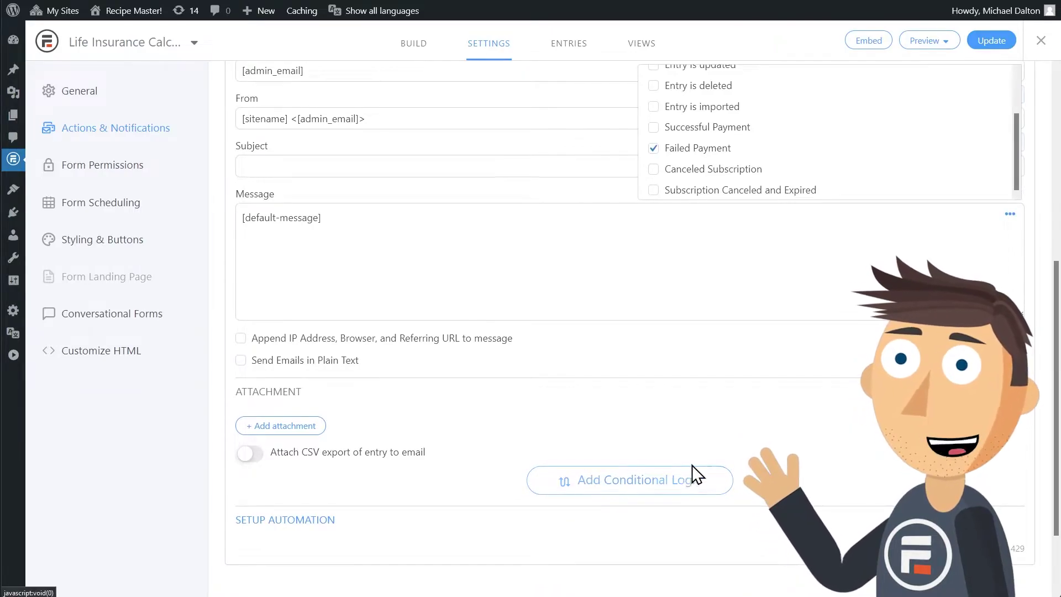
scroll(789, 445, down, 3)
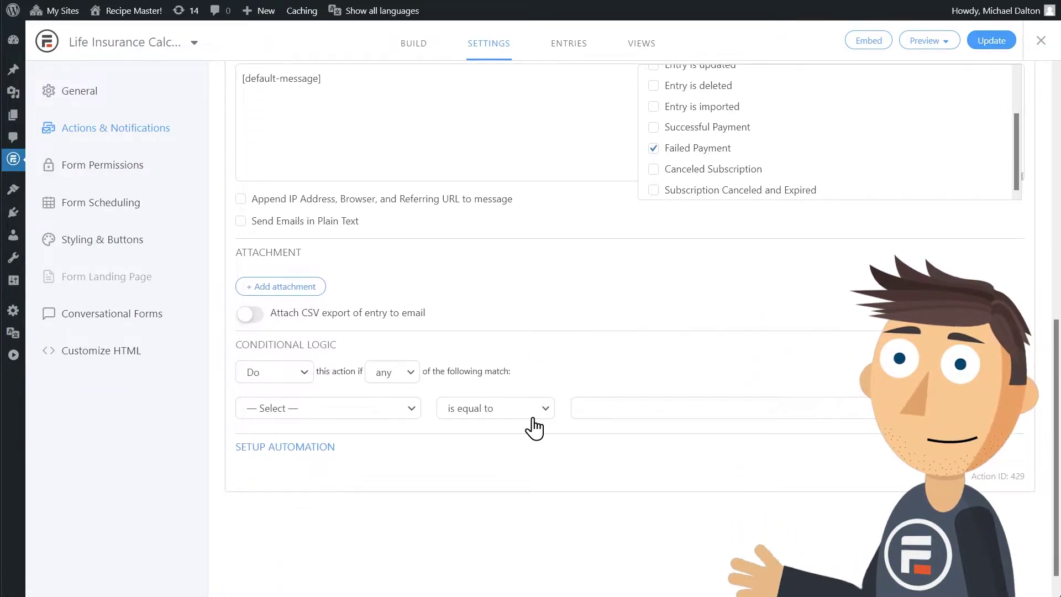
click(394, 411)
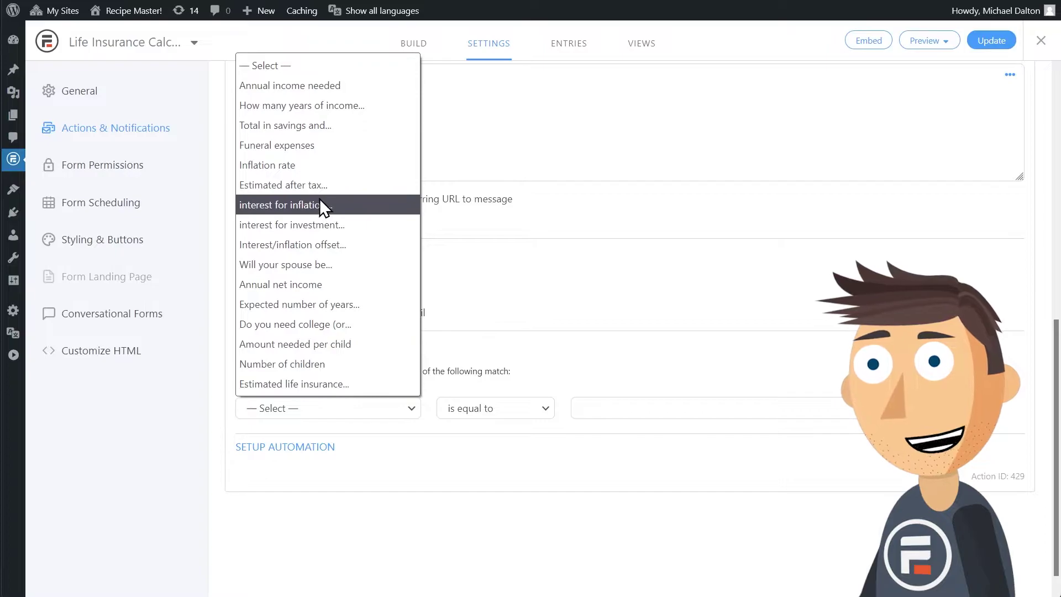
click(312, 169)
click(498, 416)
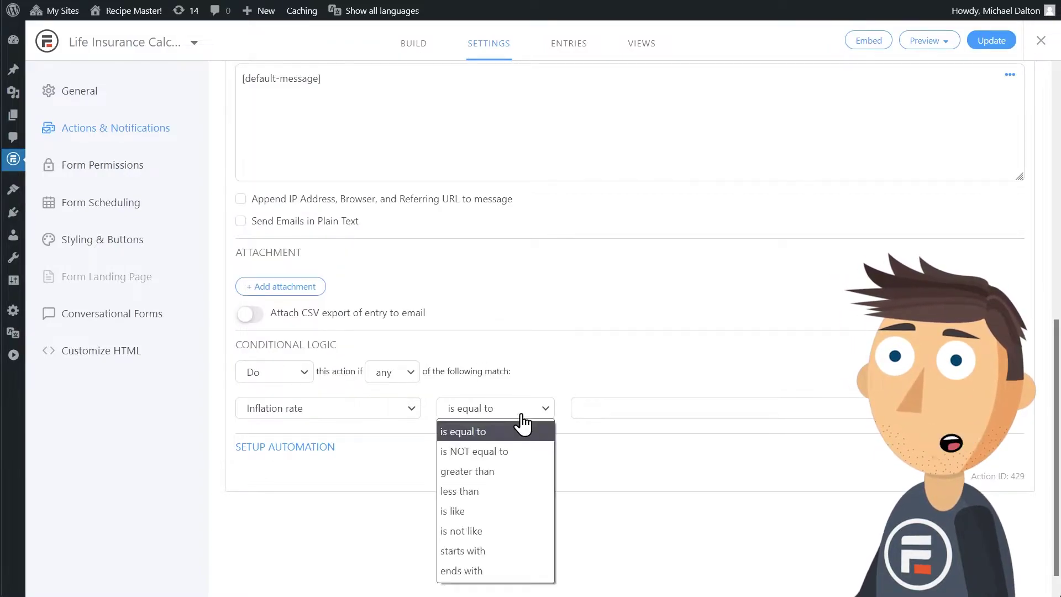
click(517, 466)
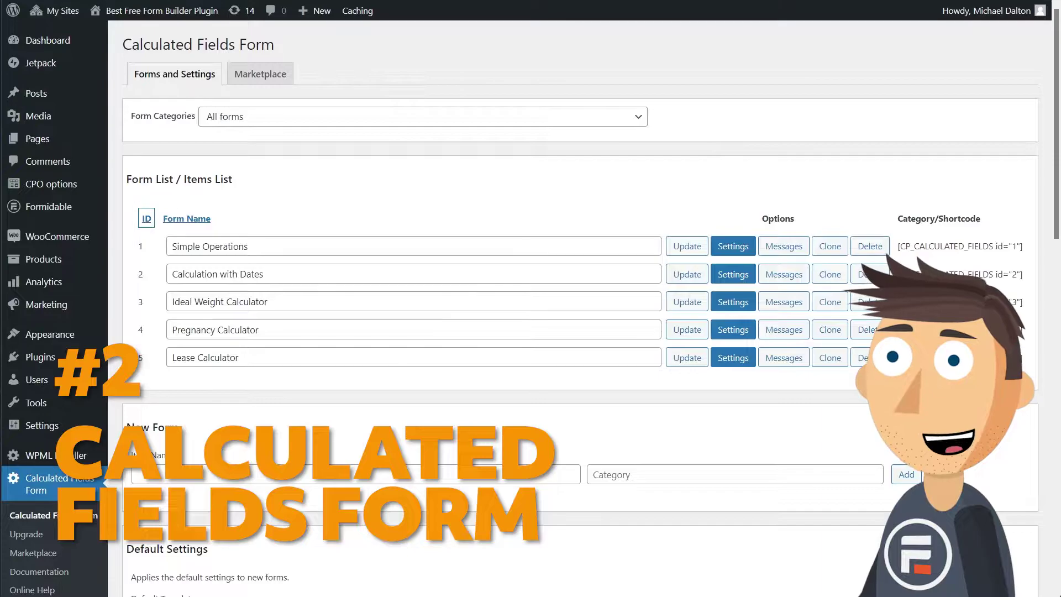
Open the Lease Calculator form's settings and scroll down to its form builder fields.
click(738, 358)
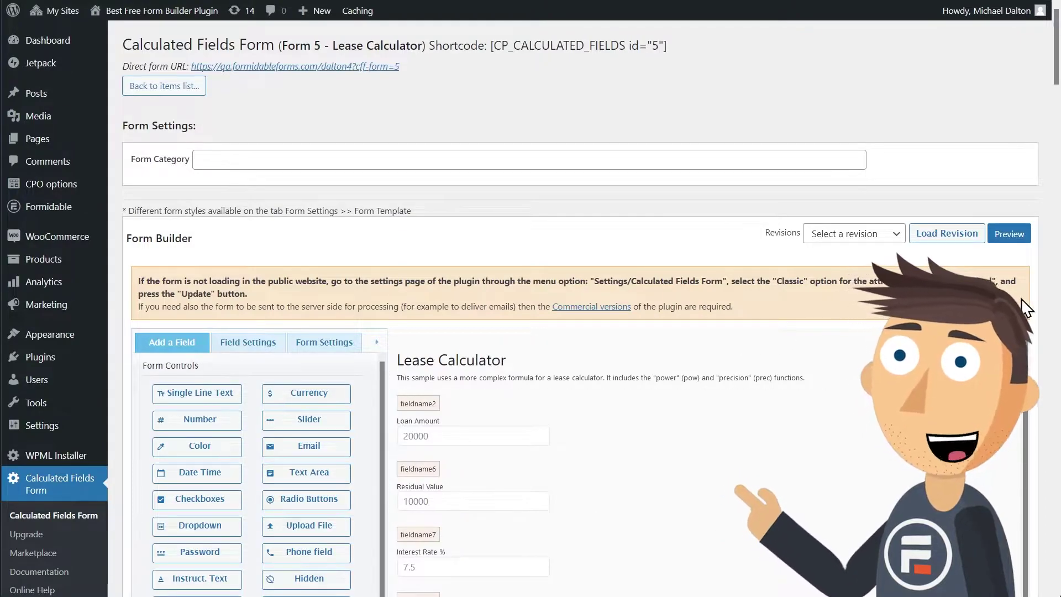
scroll(1041, 307, down, 2)
scroll(1041, 308, down, 1)
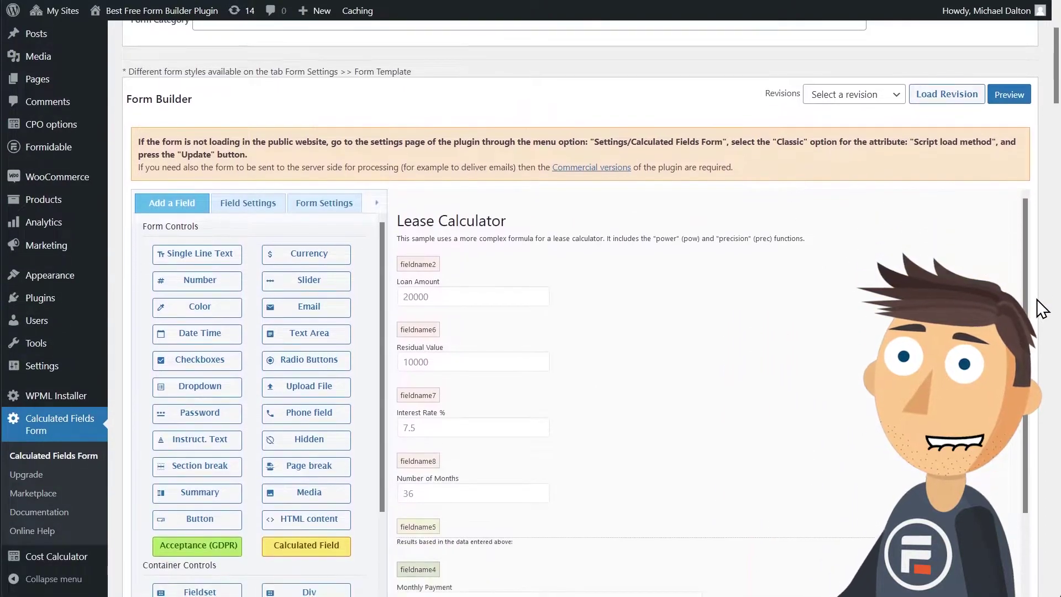
scroll(1041, 307, down, 1)
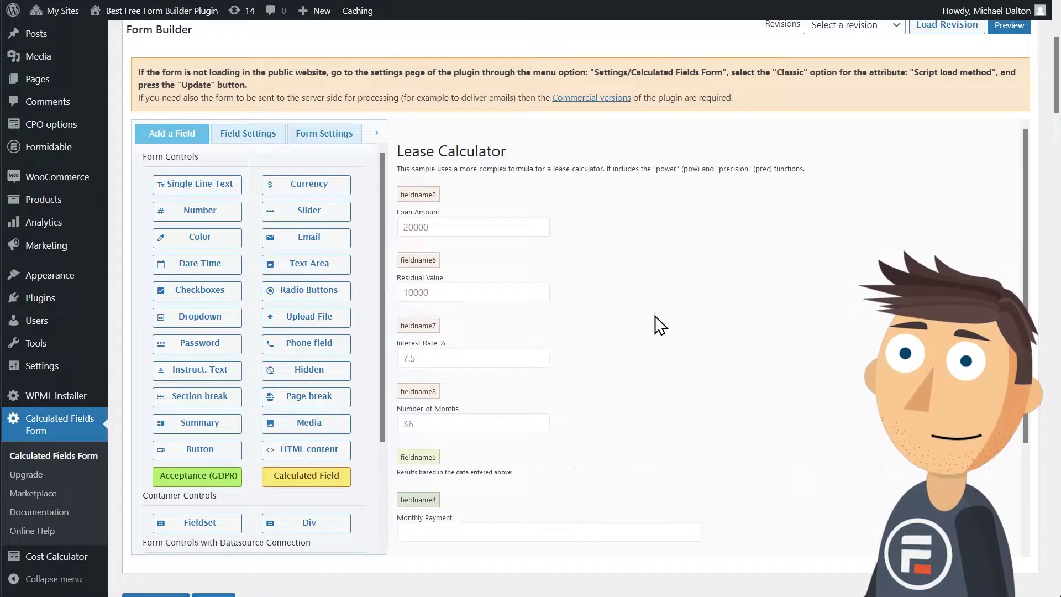
scroll(649, 326, down, 2)
scroll(650, 338, down, 1)
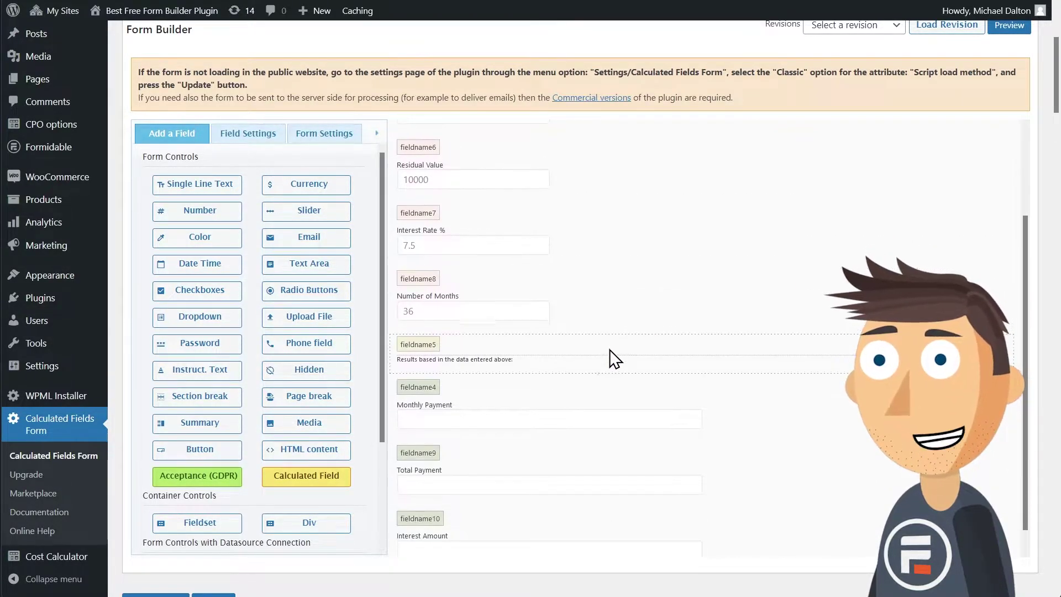
Inspect the Monthly Payment, Total Payment and Interest Amount equations in the field settings.
click(518, 404)
scroll(298, 434, down, 3)
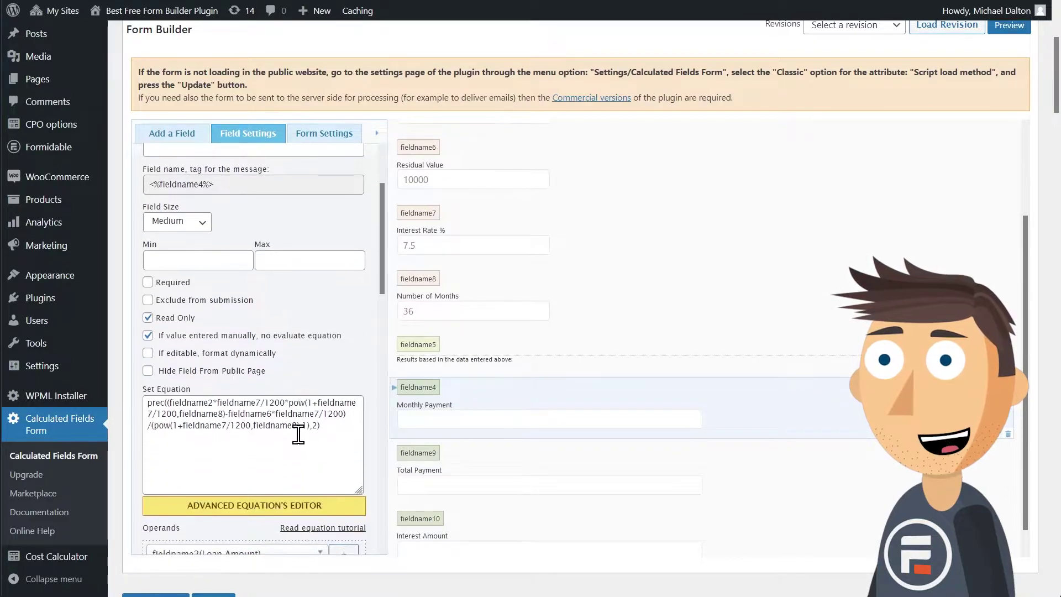
click(495, 454)
scroll(324, 404, down, 1)
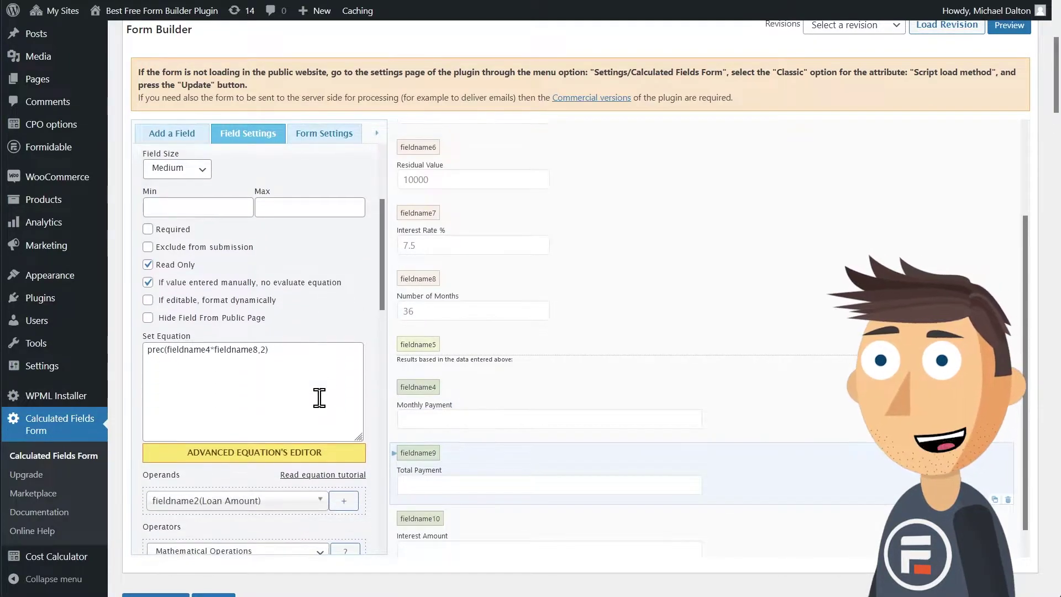
scroll(480, 495, down, 1)
click(479, 495)
scroll(320, 411, down, 1)
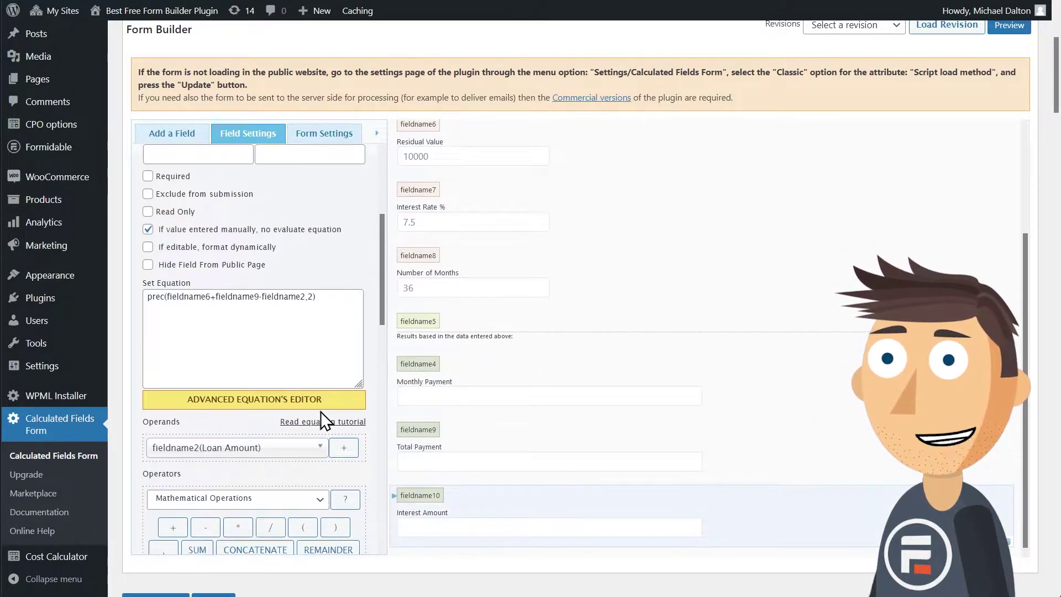
scroll(500, 343, down, 1)
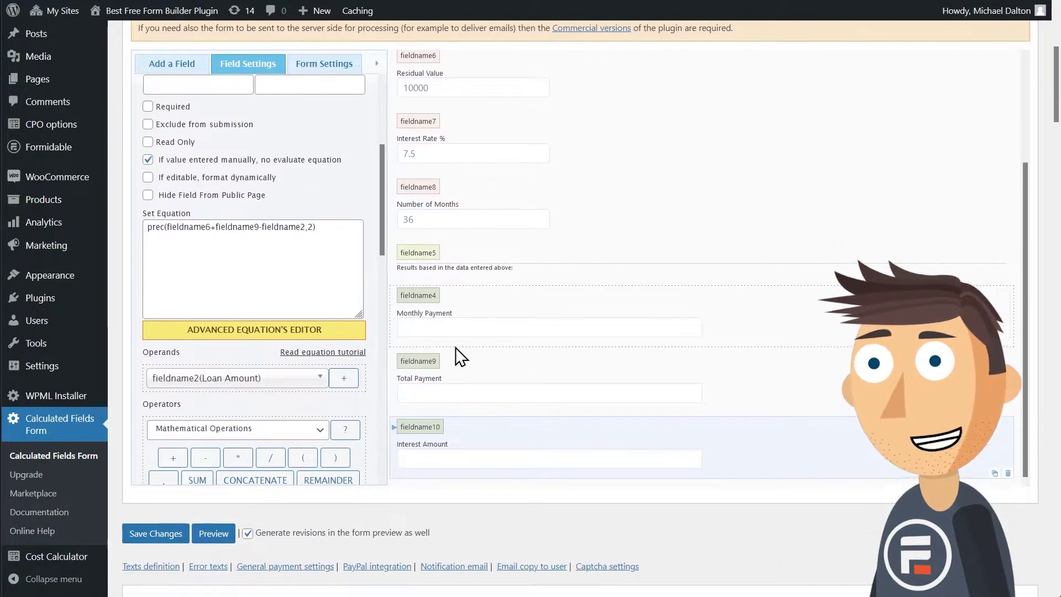
scroll(503, 353, up, 2)
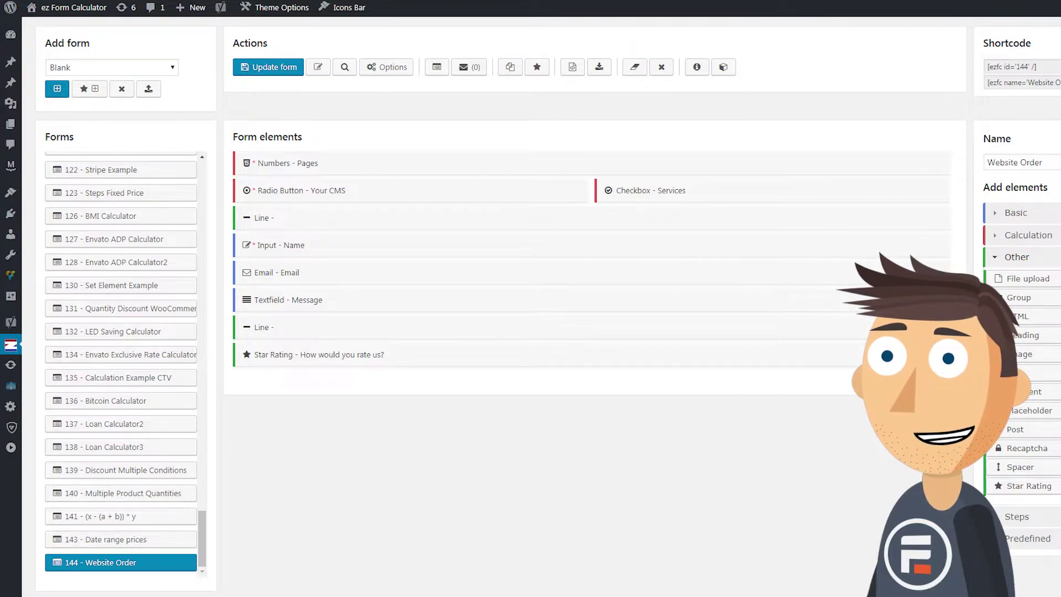
Open the Numbers - Pages element settings, showing Factor 50 and Max 50.
click(287, 163)
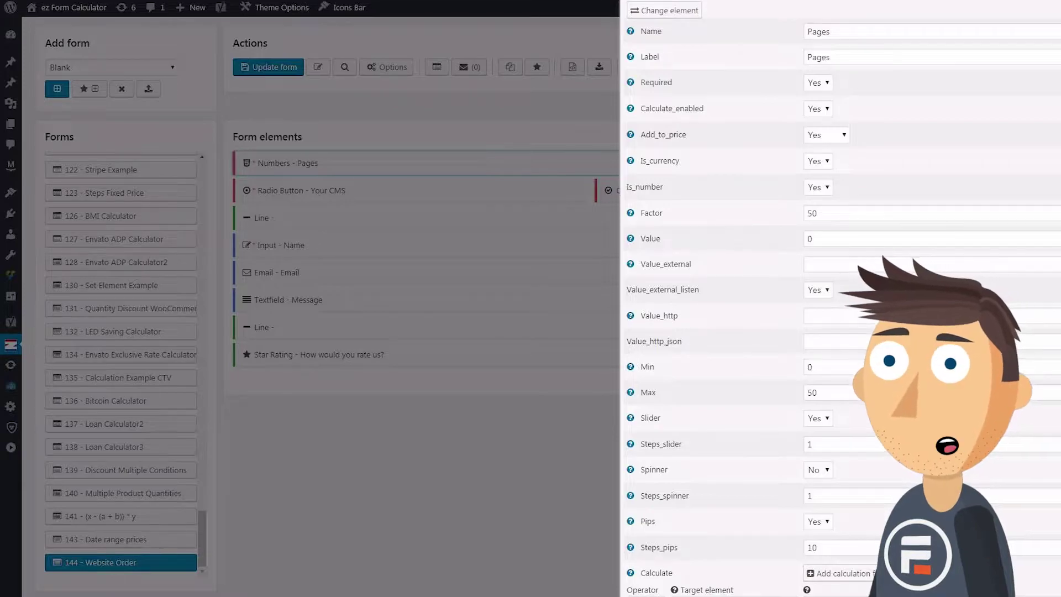
scroll(840, 298, down, 7)
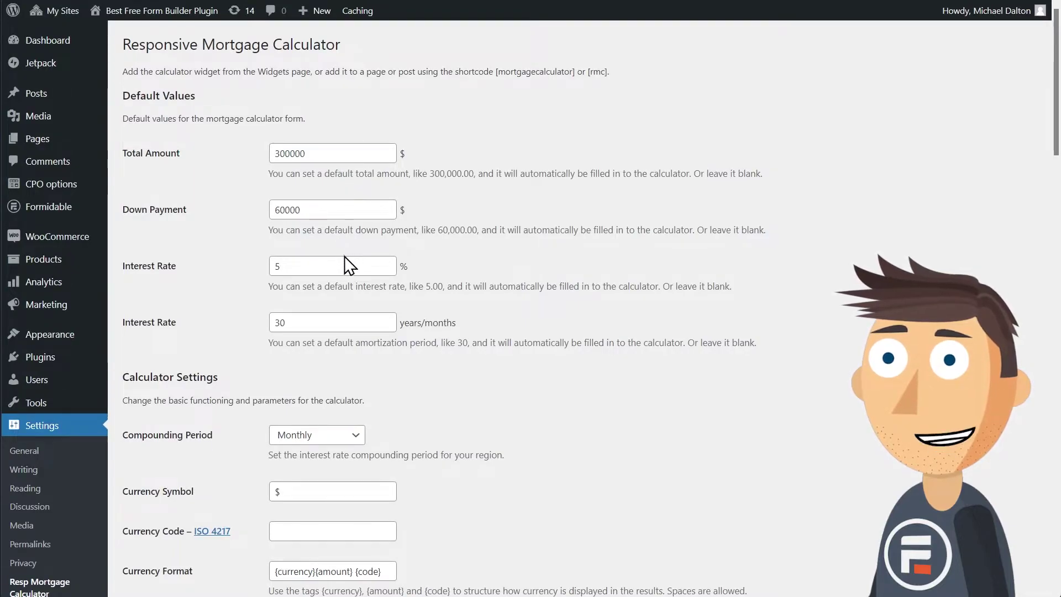
scroll(399, 270, down, 1)
scroll(403, 256, up, 1)
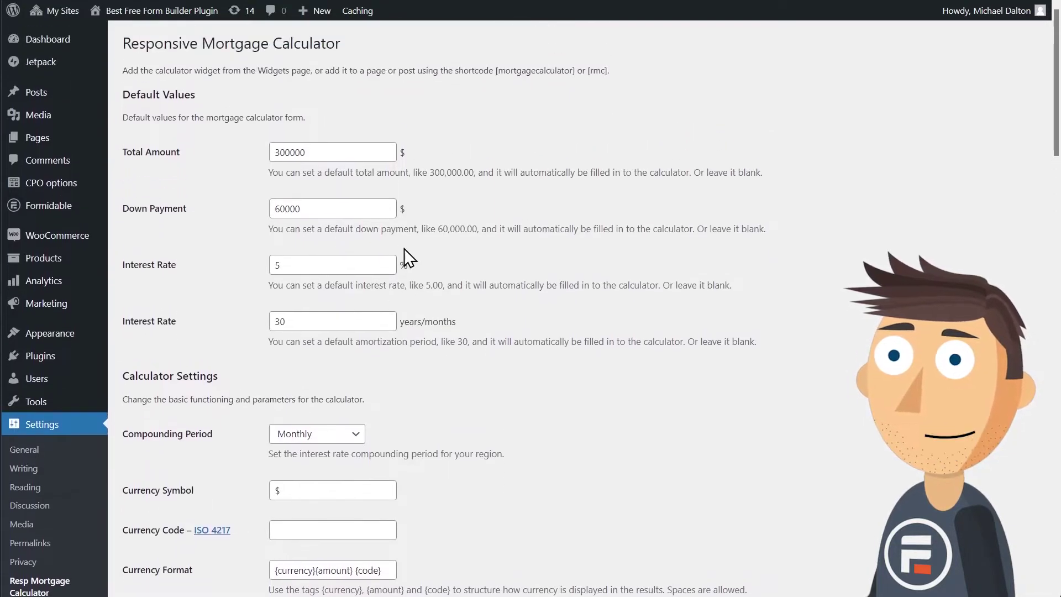
scroll(407, 271, down, 4)
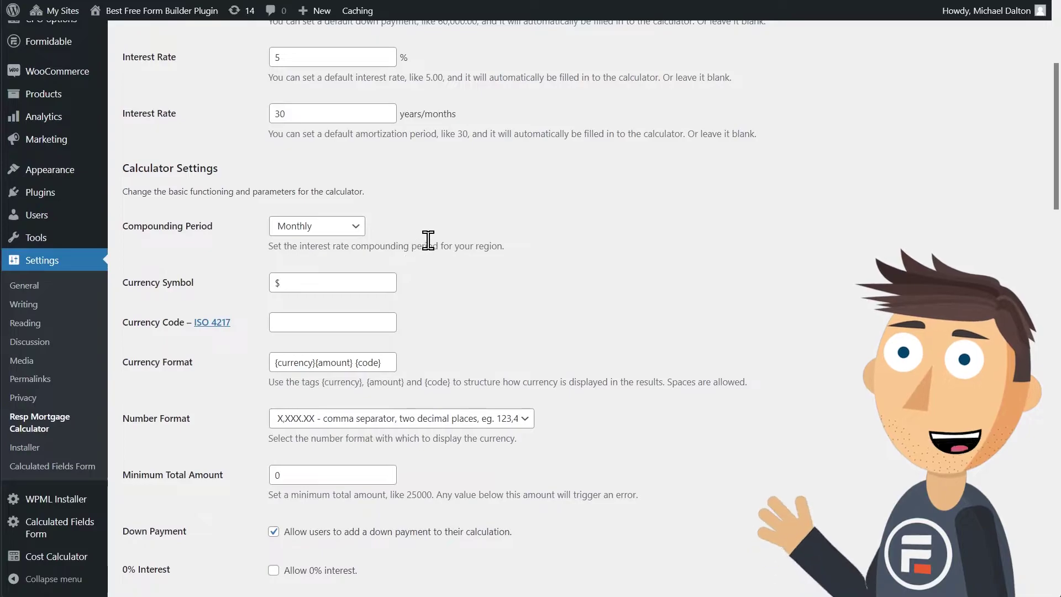
scroll(427, 240, down, 1)
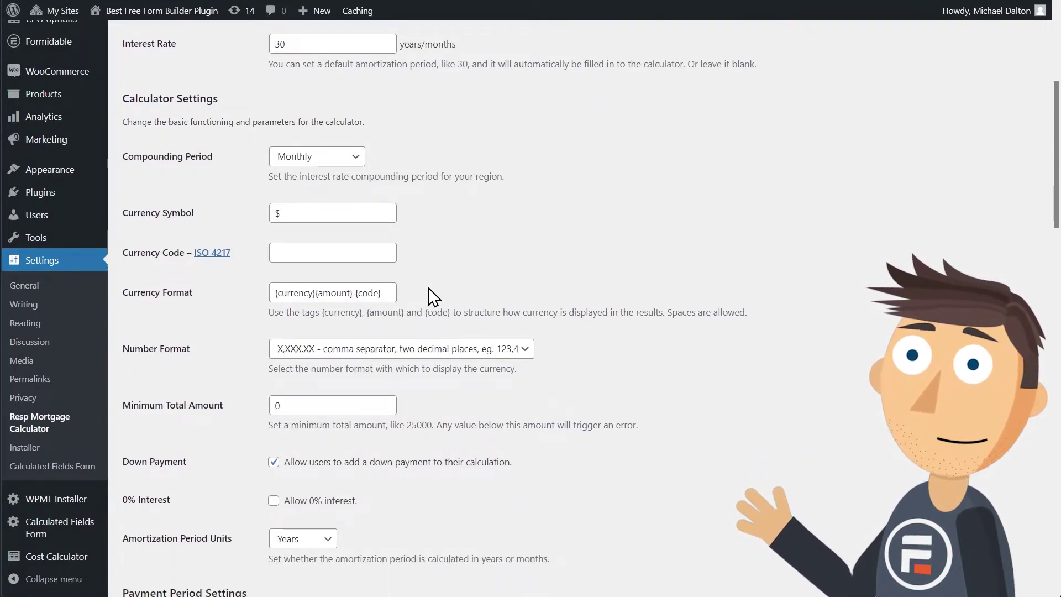
scroll(429, 288, down, 1)
scroll(428, 287, down, 4)
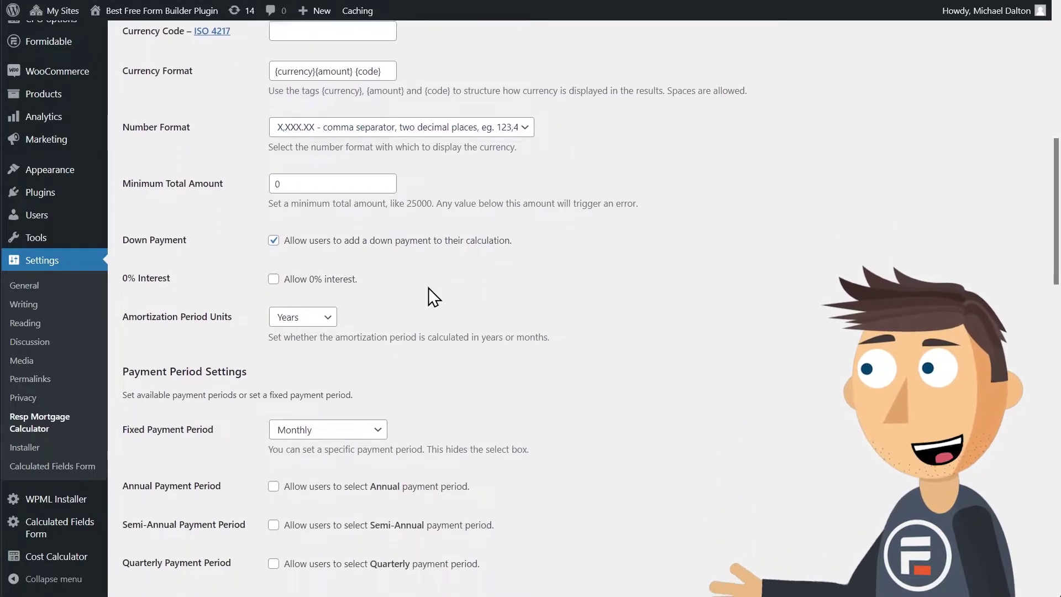
scroll(432, 271, down, 1)
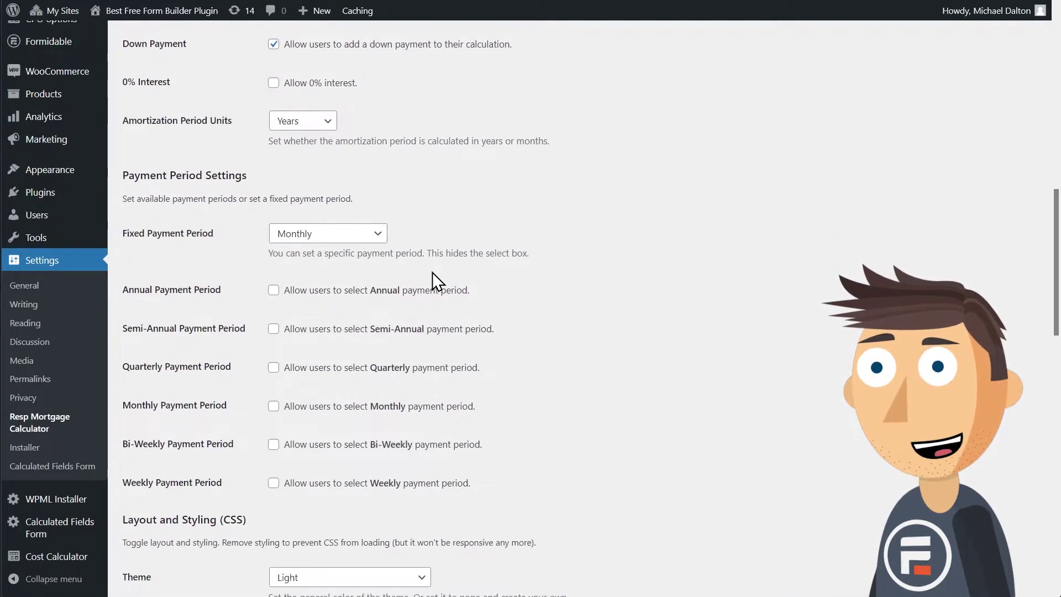
scroll(525, 272, down, 1)
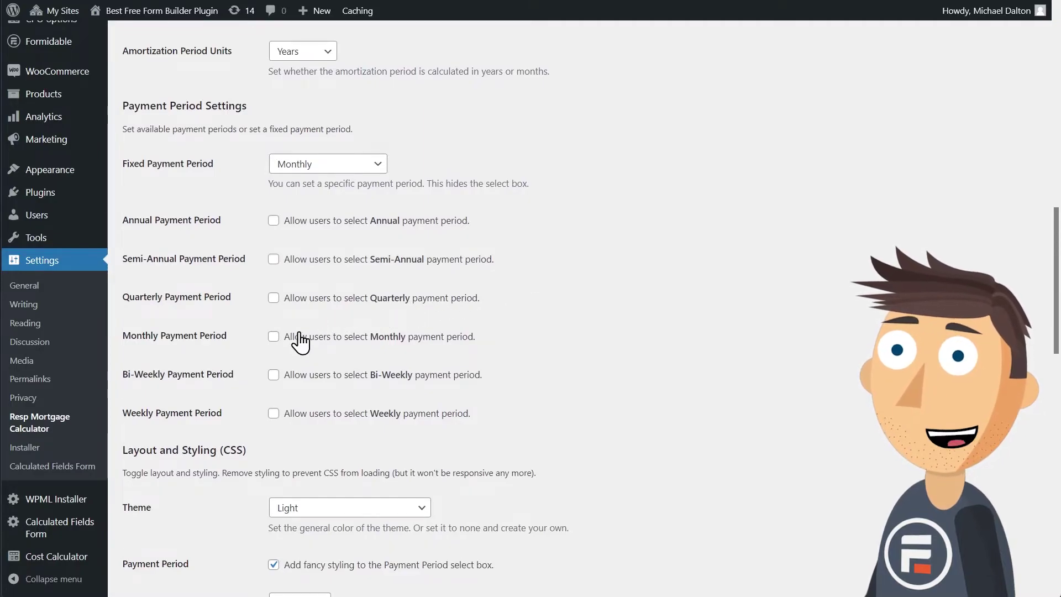
scroll(220, 390, down, 3)
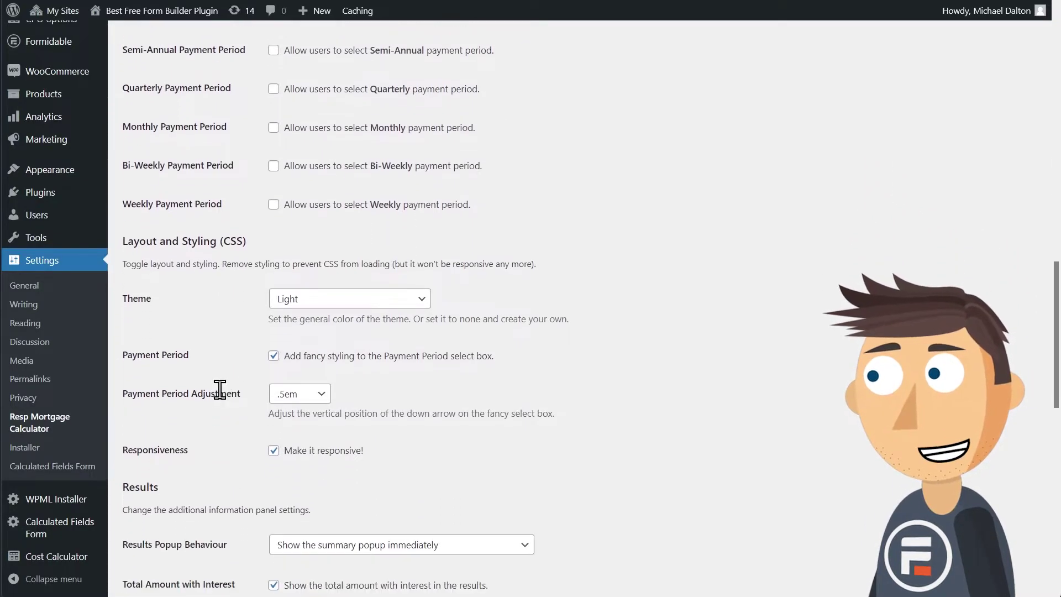
scroll(237, 389, down, 1)
scroll(241, 384, down, 1)
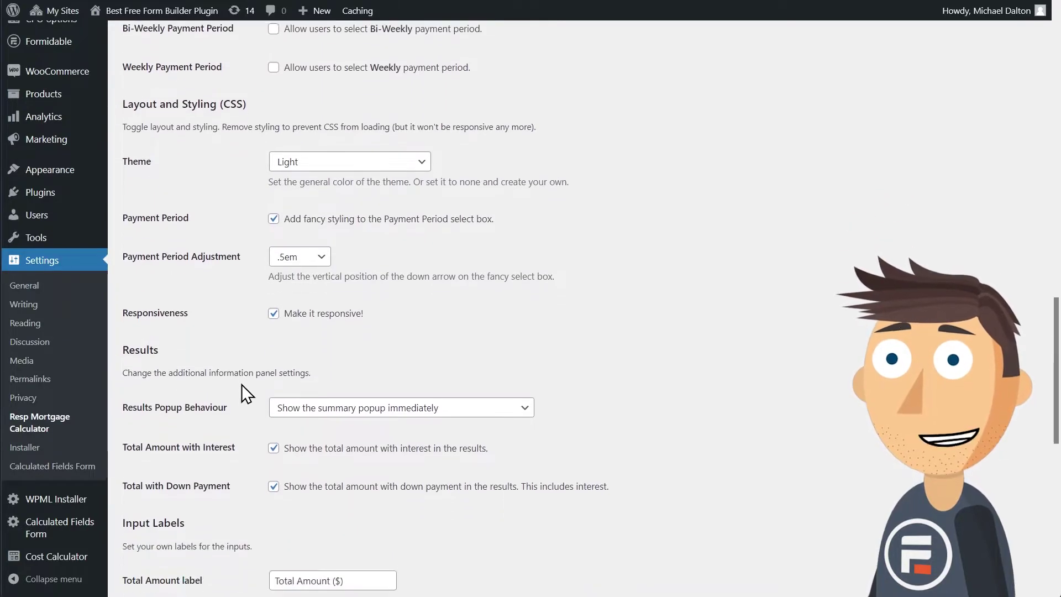
scroll(248, 374, down, 5)
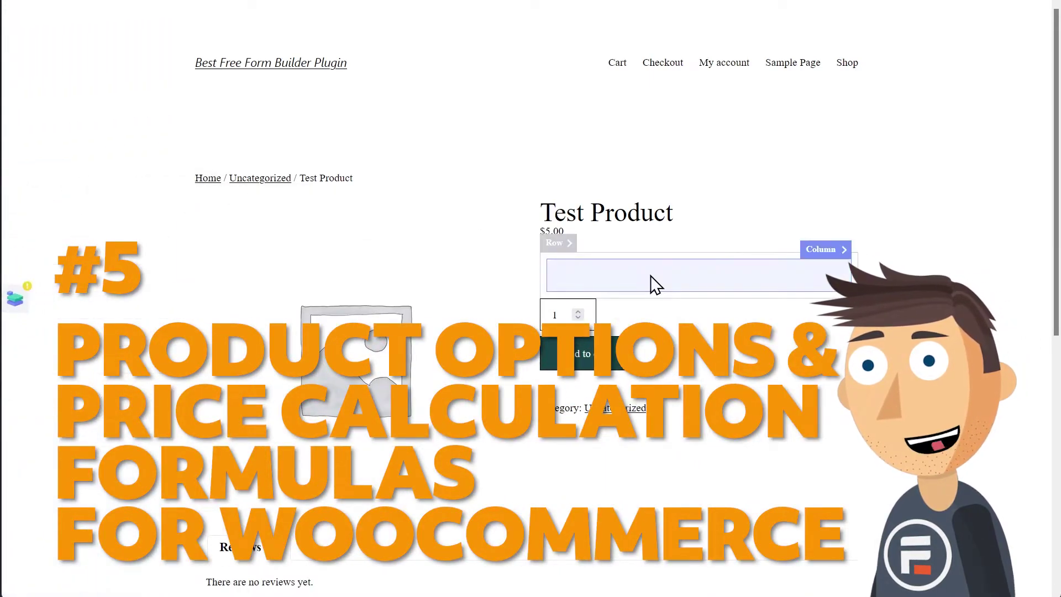
Add a Radio Inputs module to the Test Product's options area and open its settings.
click(15, 298)
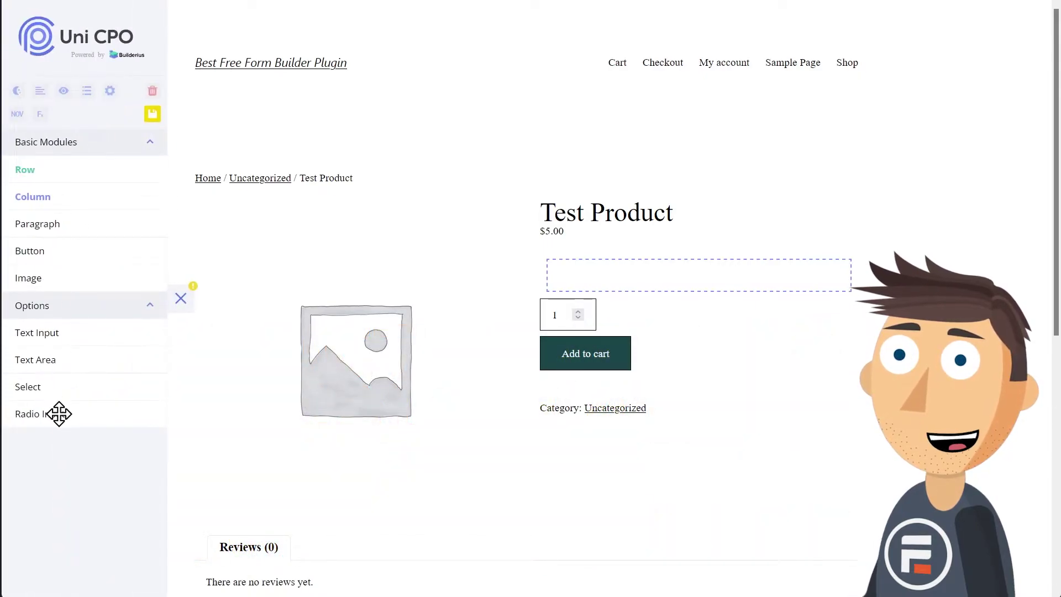
drag(59, 412, 620, 283)
mouse_move(654, 265)
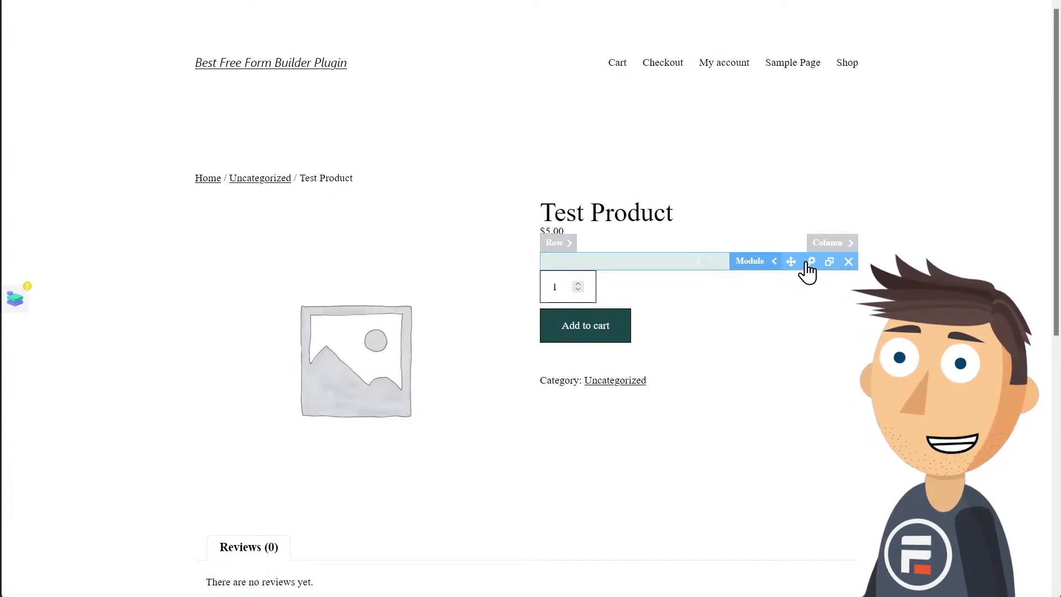
click(809, 263)
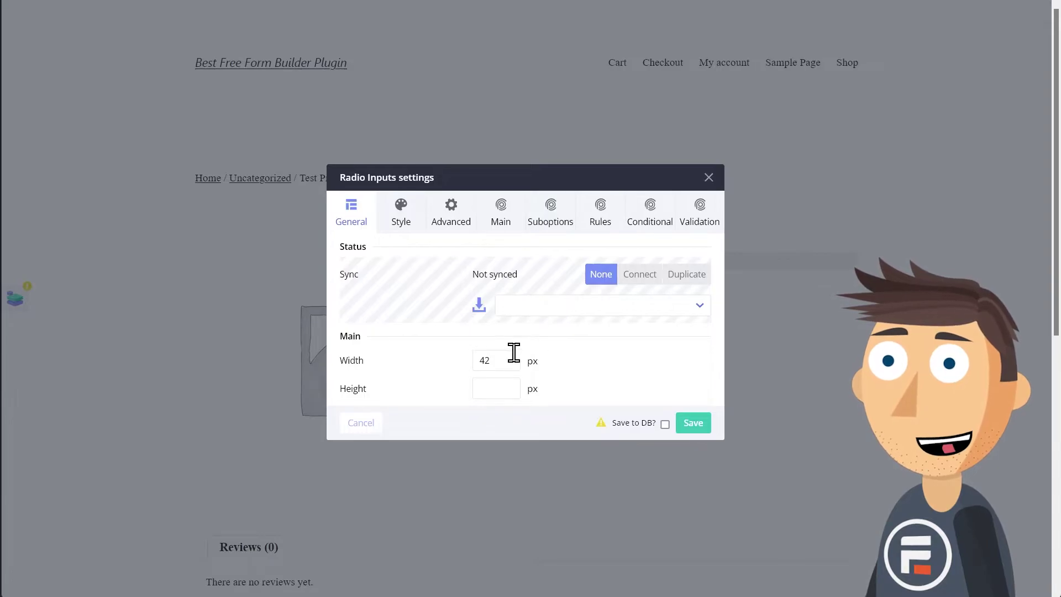
Set the Radio Inputs description colour to red (#dd3333).
click(403, 212)
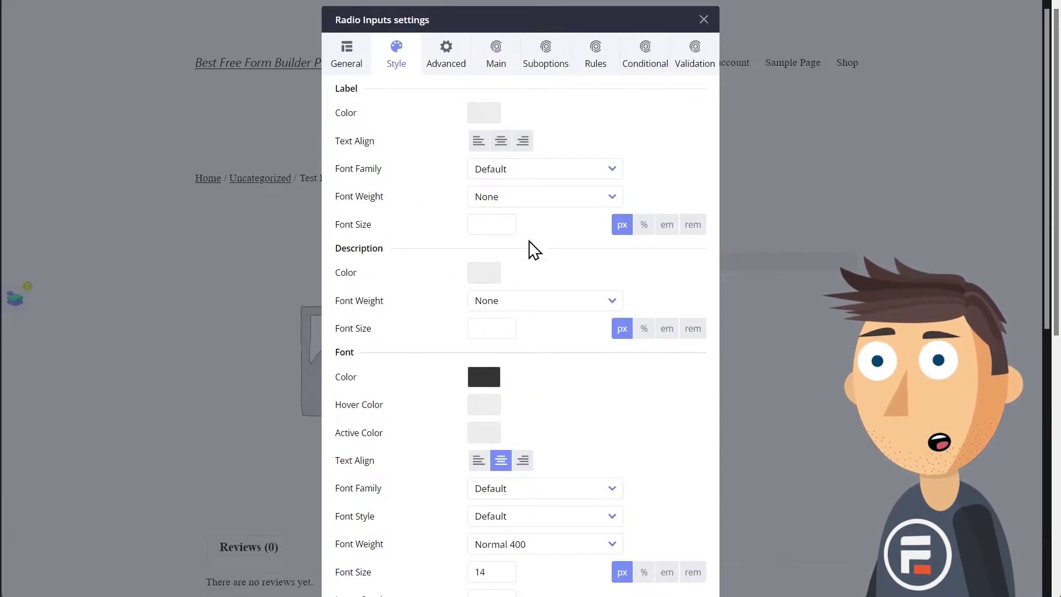
scroll(557, 282, down, 1)
scroll(562, 291, down, 3)
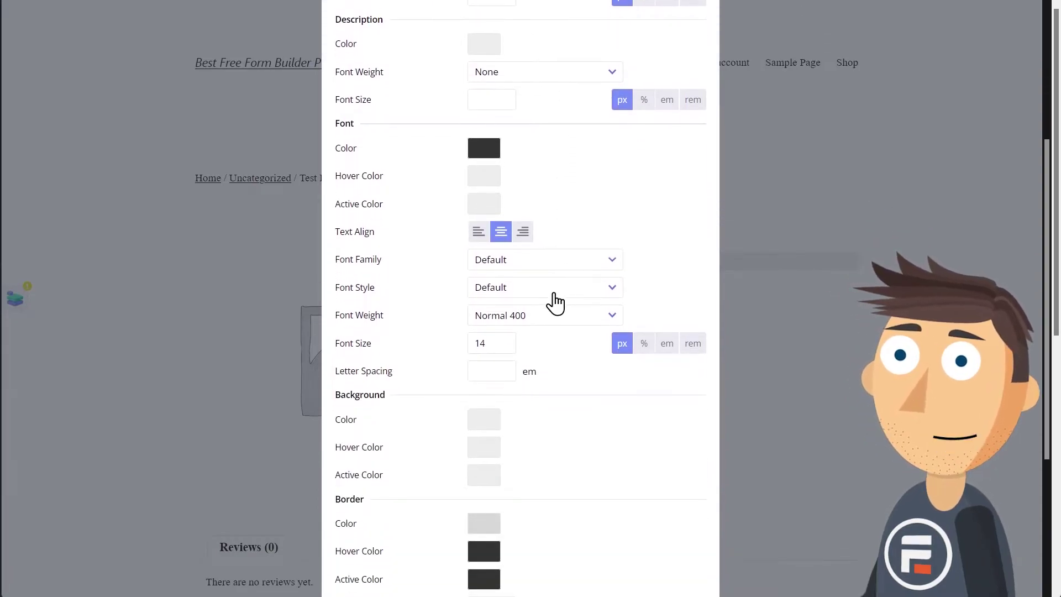
scroll(553, 301, up, 4)
click(482, 274)
click(508, 399)
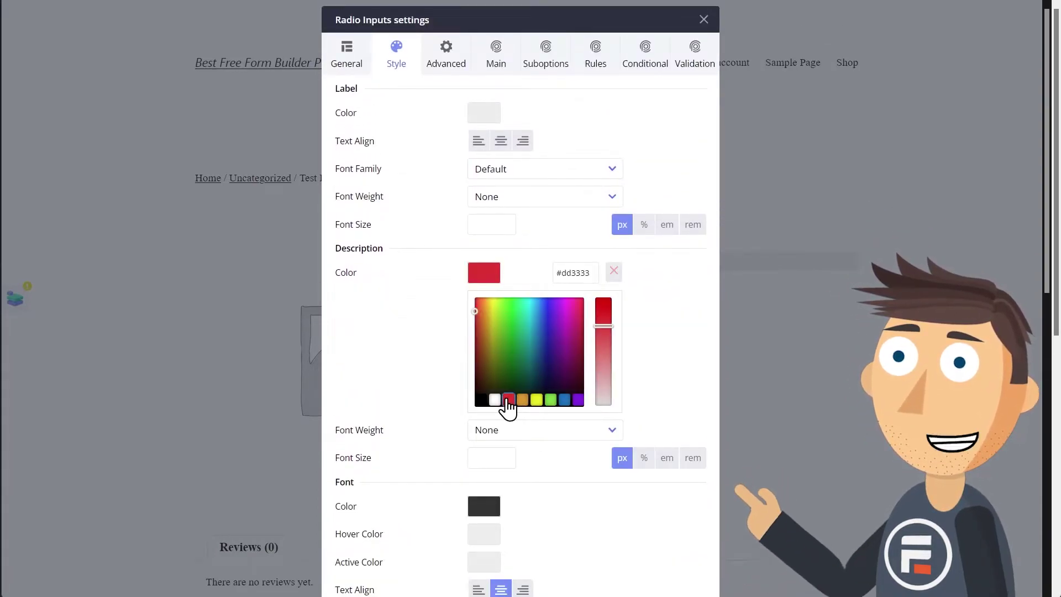
click(658, 386)
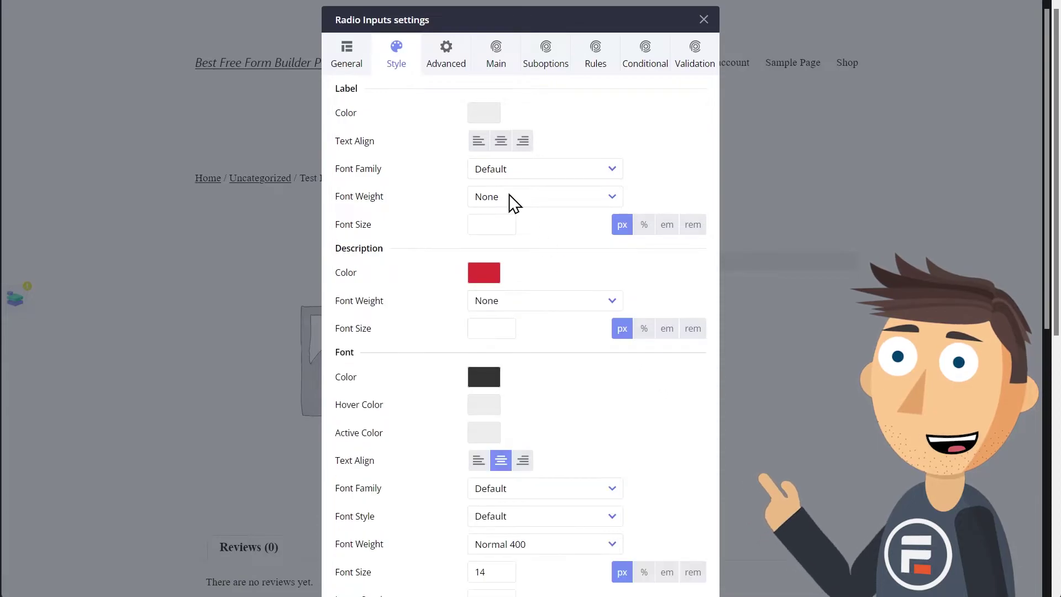
Set the module's sync status to Connect and review its conditional rules and sub-options settings.
click(346, 60)
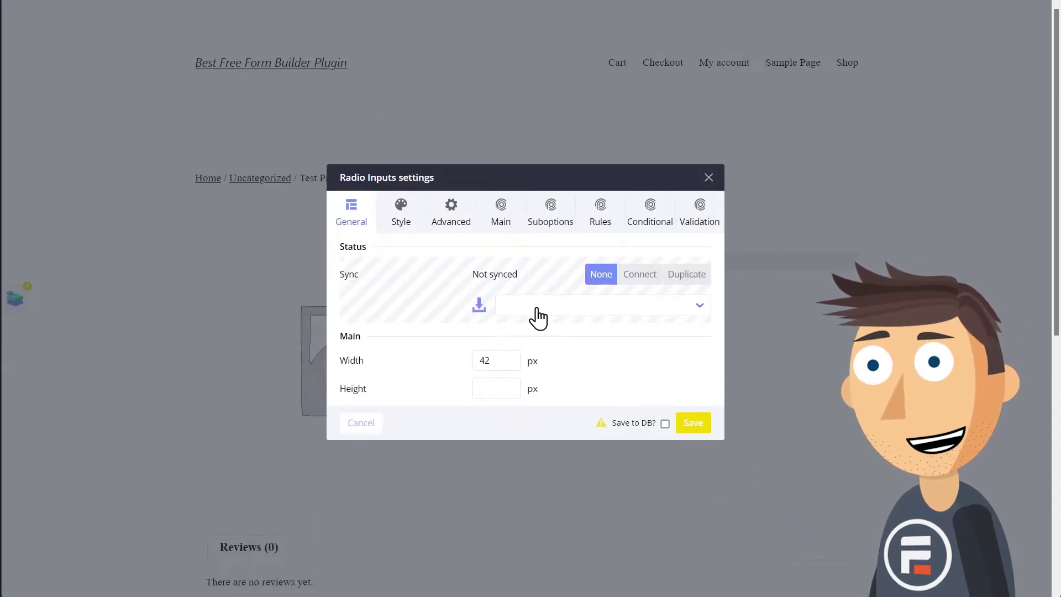
click(638, 274)
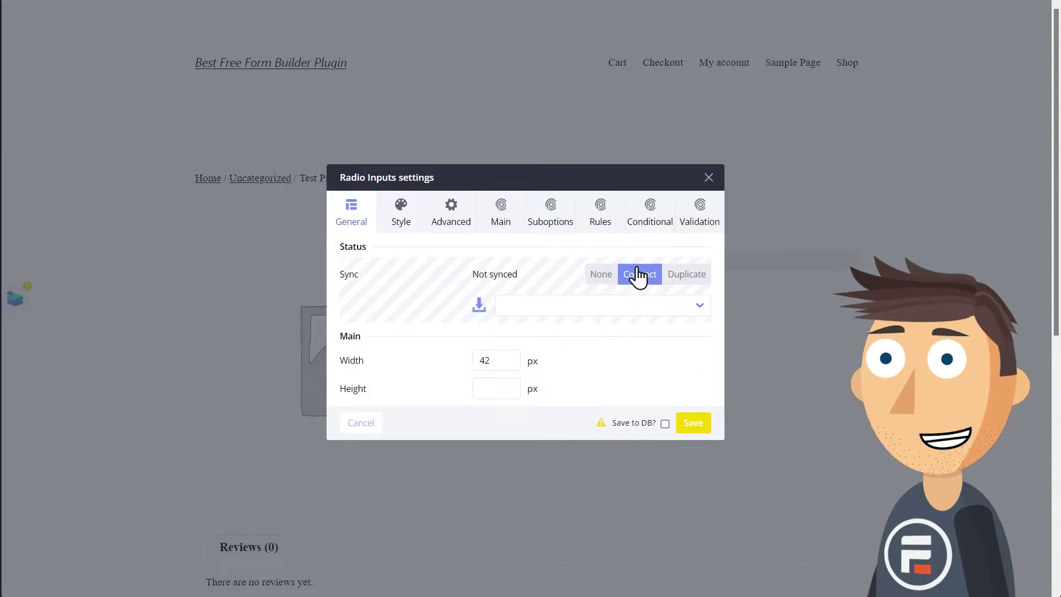
click(601, 216)
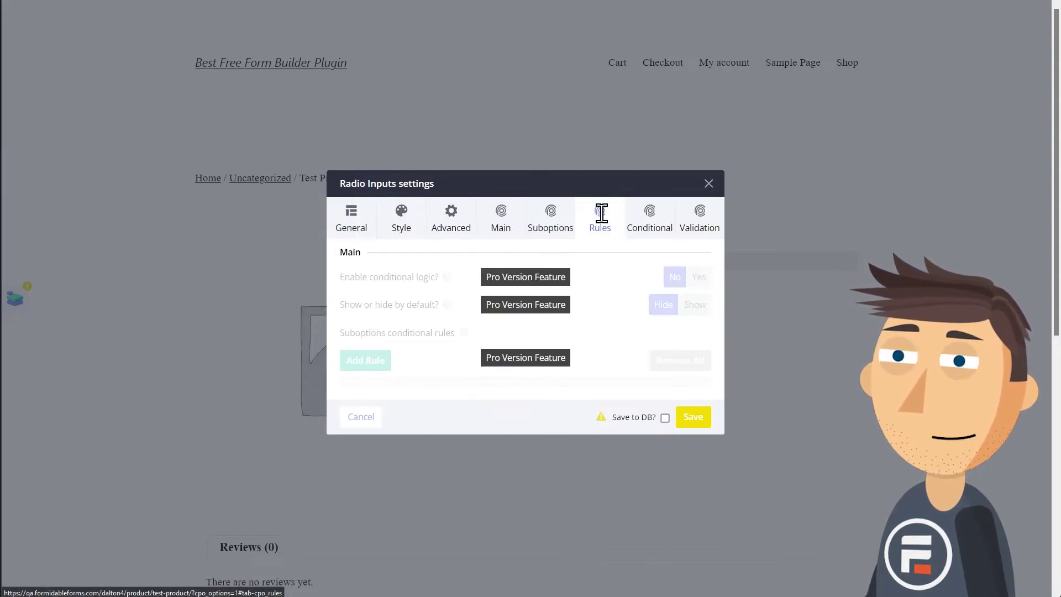
click(551, 215)
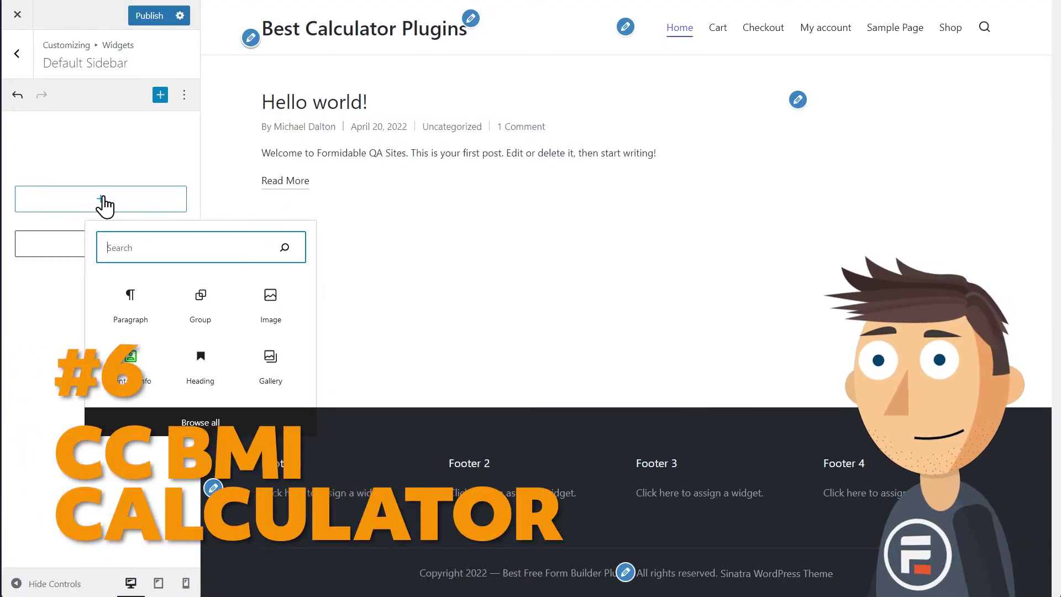
Add the CC BMI Calculator widget via a 'bm' search and enable its custom colours.
text(bm)
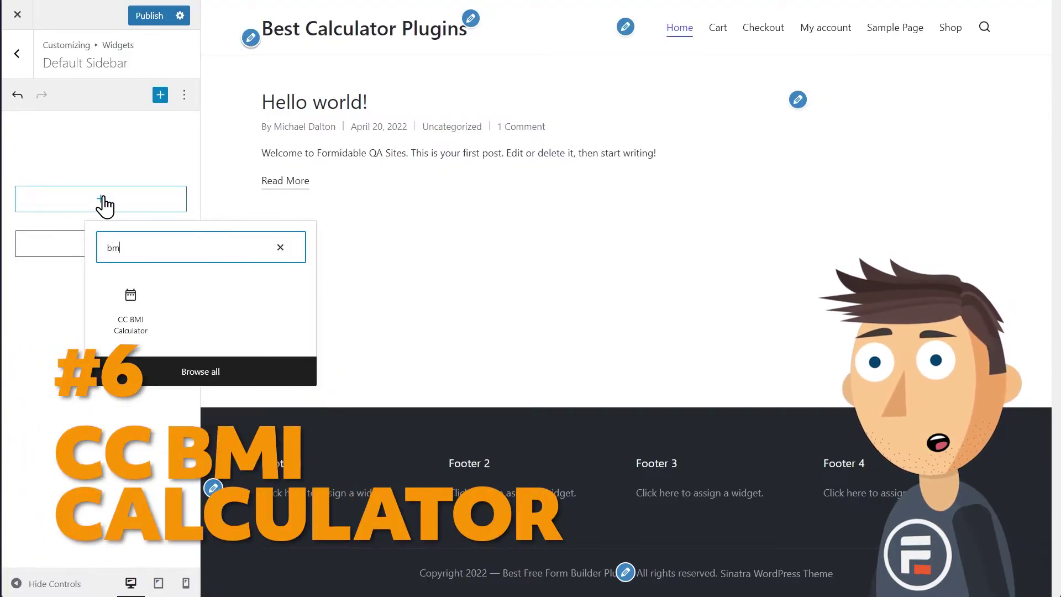
click(137, 307)
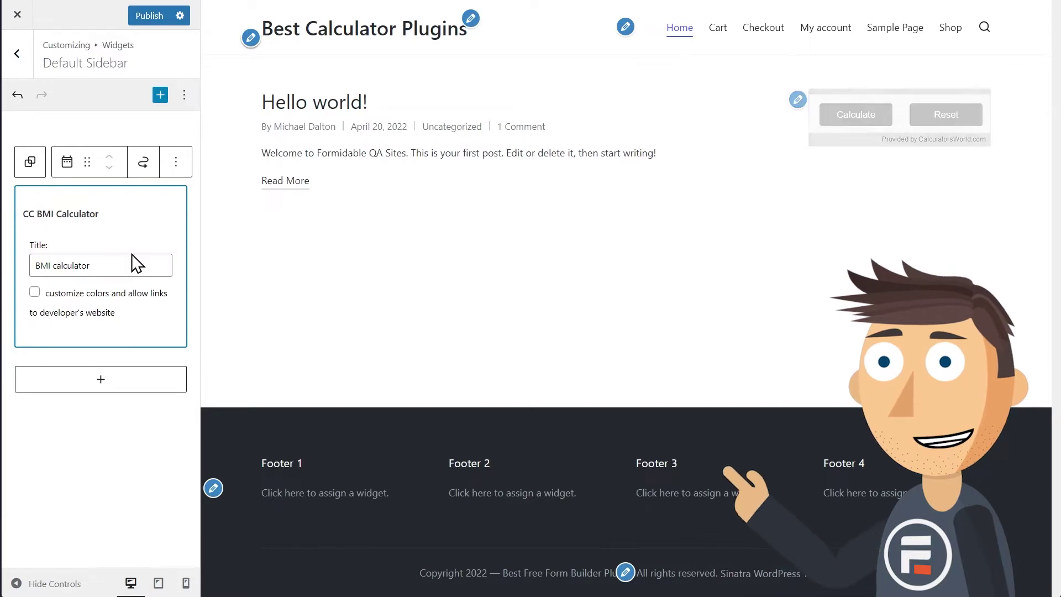
click(35, 291)
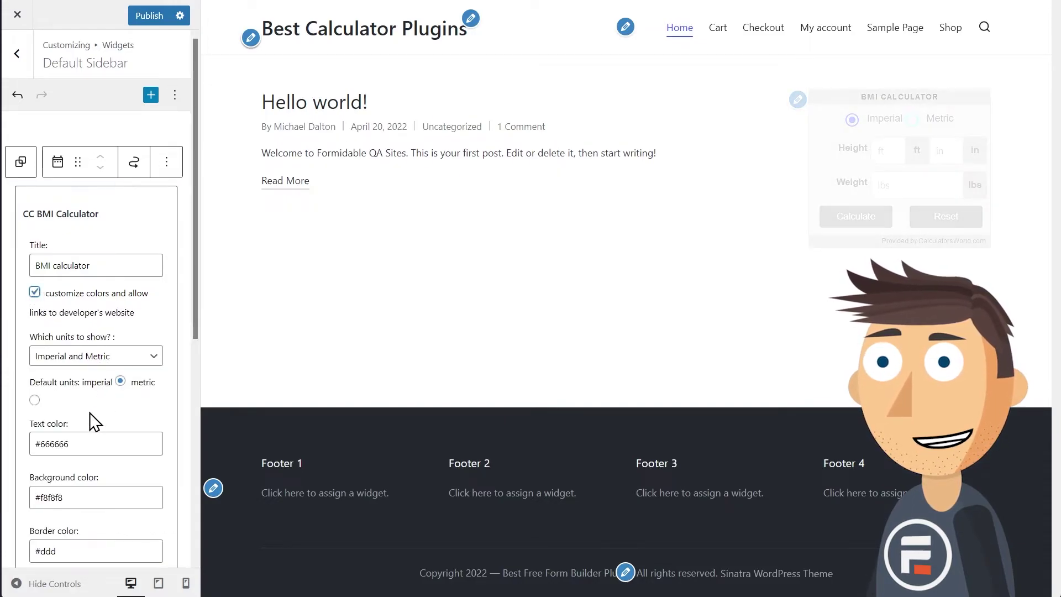
scroll(94, 393, down, 1)
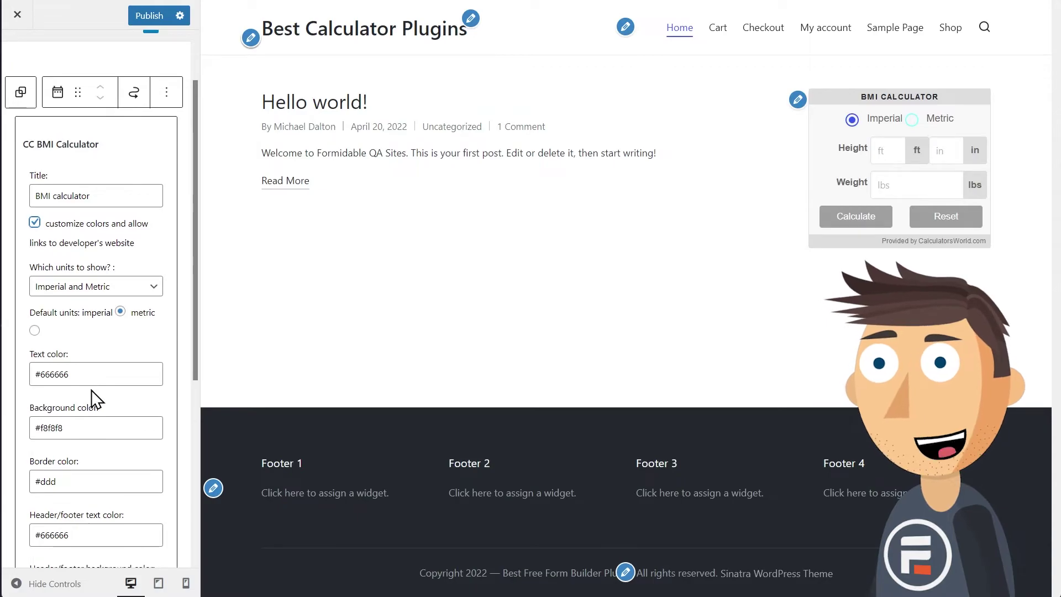
scroll(93, 390, down, 4)
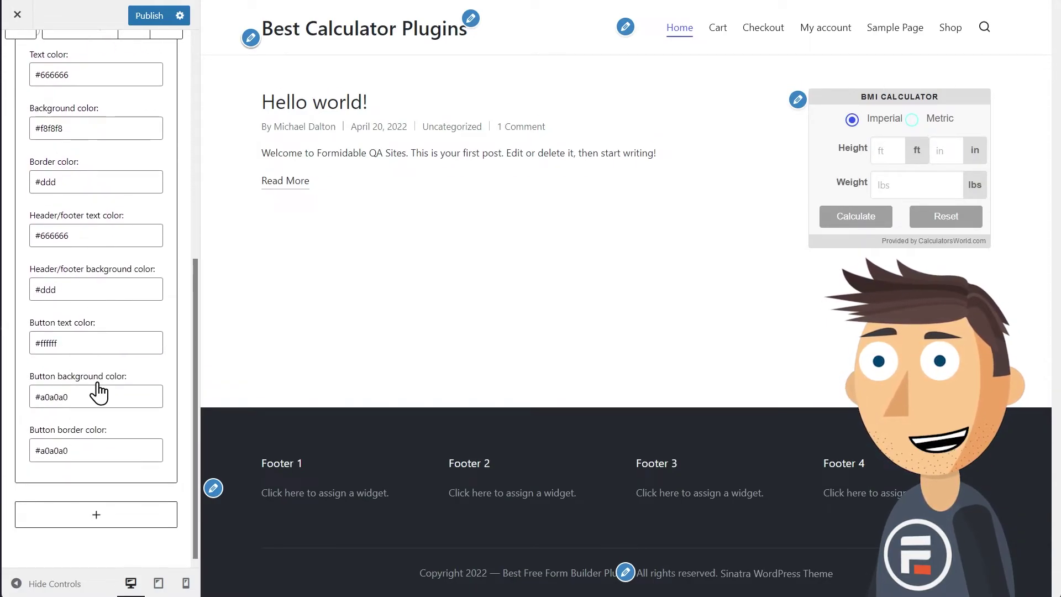
scroll(99, 392, up, 3)
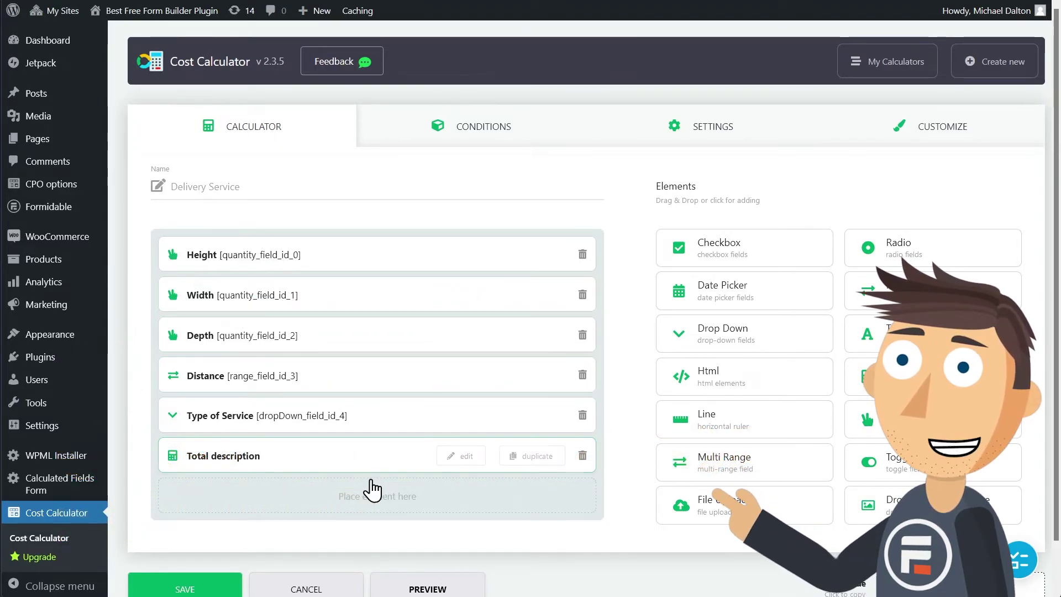
Preview the Delivery Service calculator with Distance 33 miles and Door to door service.
click(436, 589)
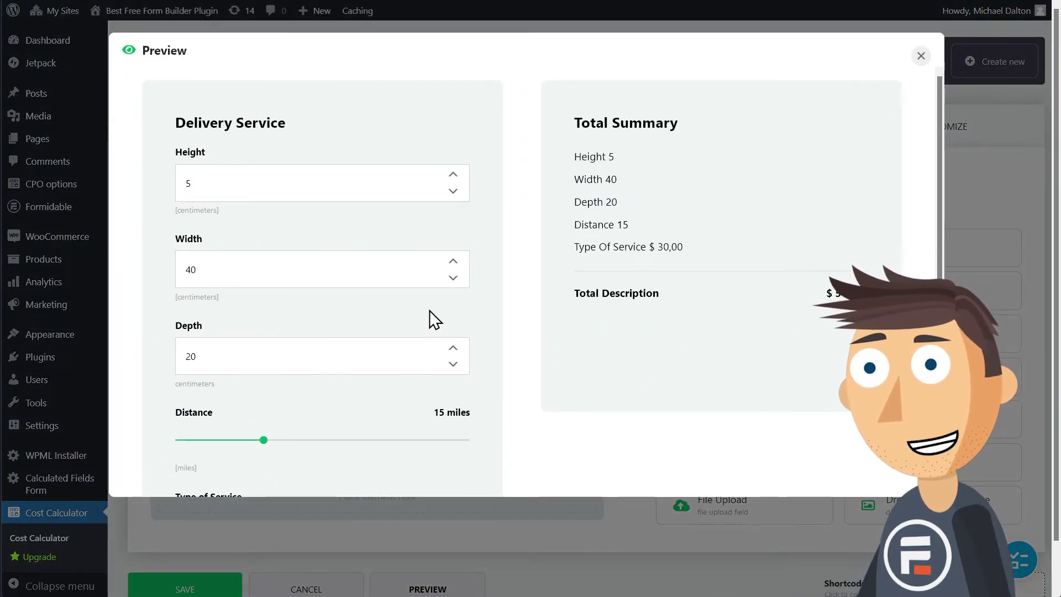
scroll(429, 310, down, 2)
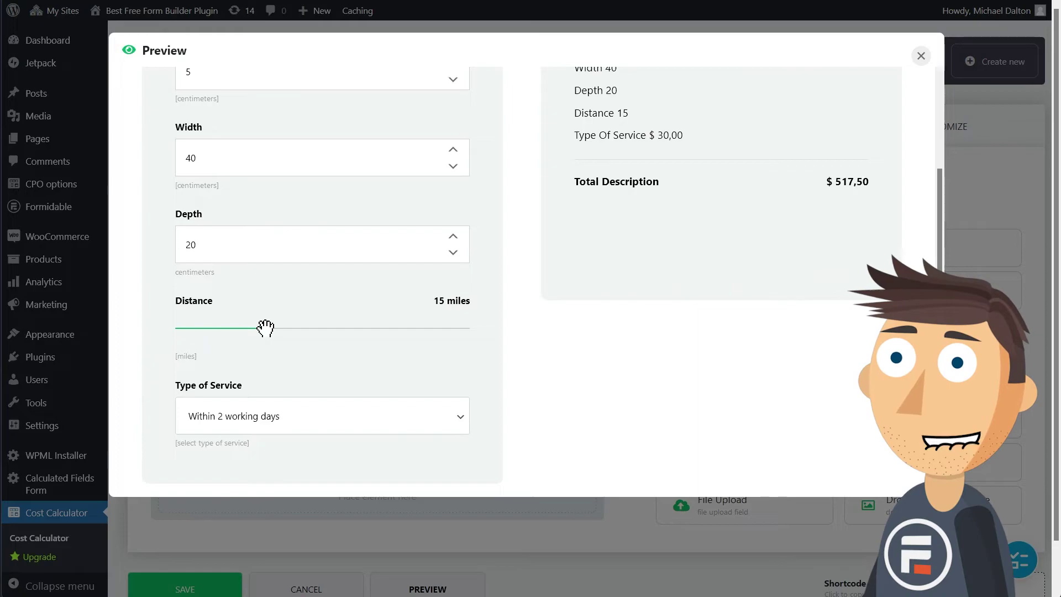
drag(265, 328, 368, 329)
click(363, 425)
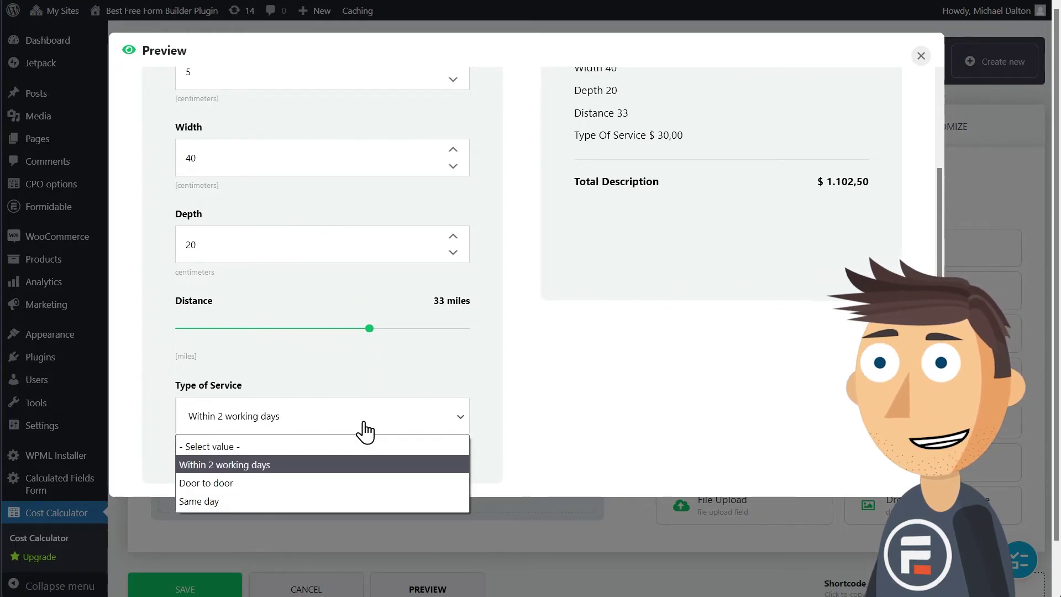
click(339, 482)
Raise Depth to 30 and Width to 50, giving a total of $ 1.452,50.
scroll(502, 379, up, 2)
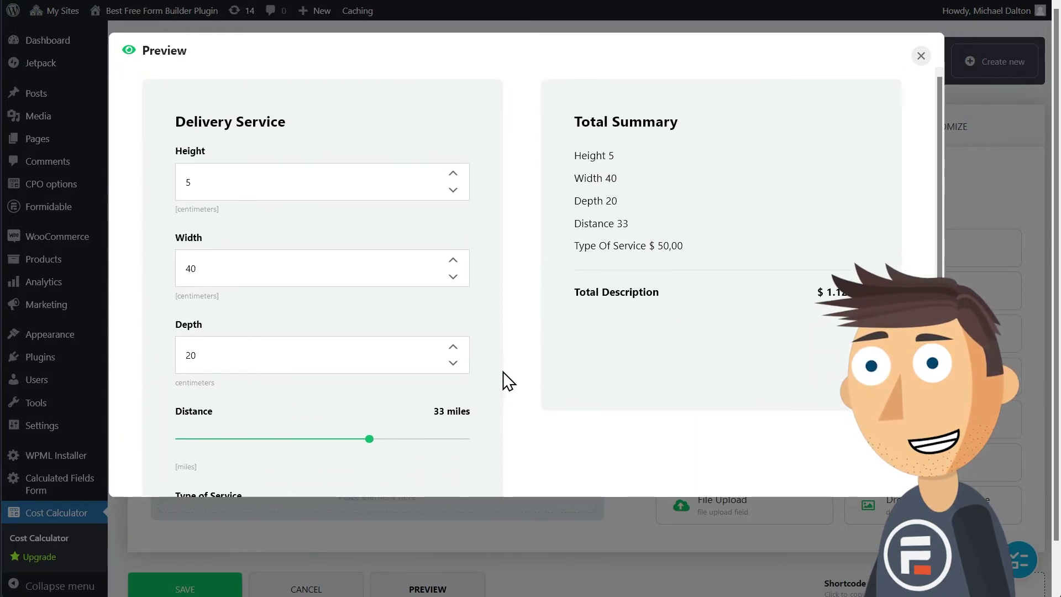
scroll(513, 379, down, 2)
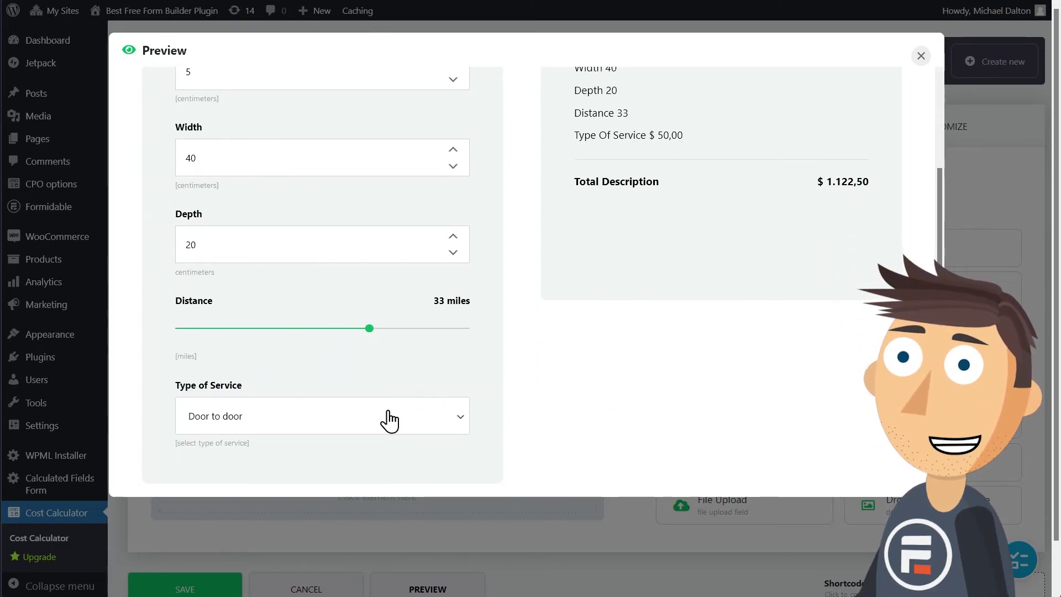
scroll(389, 421, up, 2)
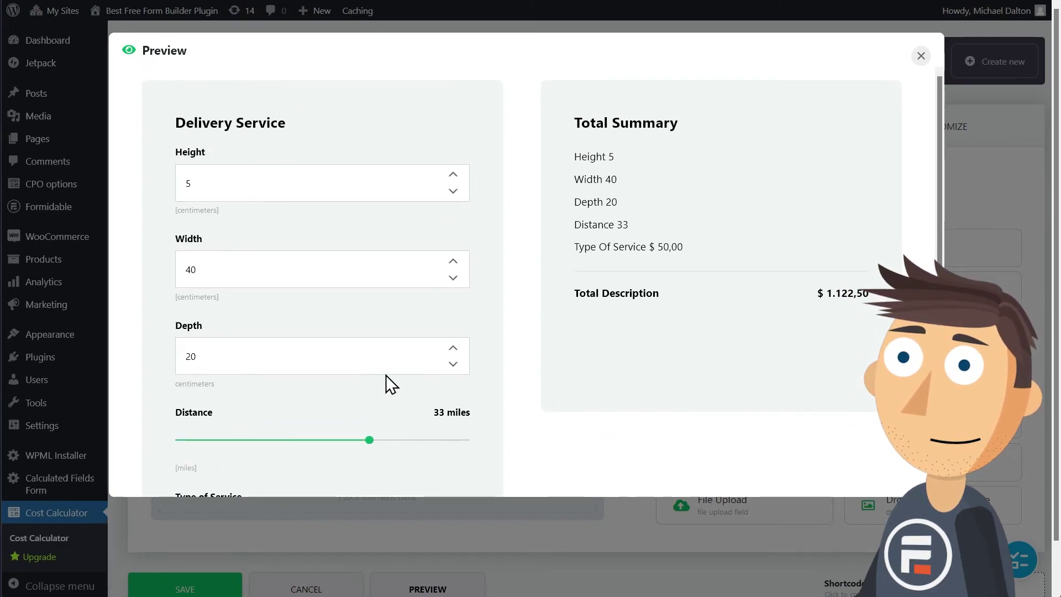
click(453, 348)
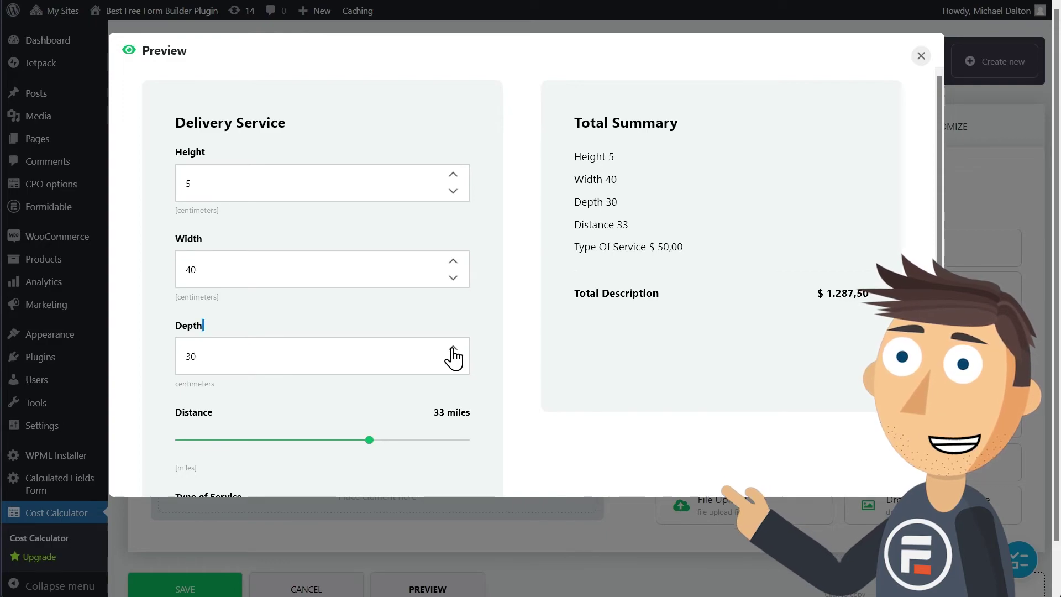
click(453, 261)
click(453, 260)
click(453, 261)
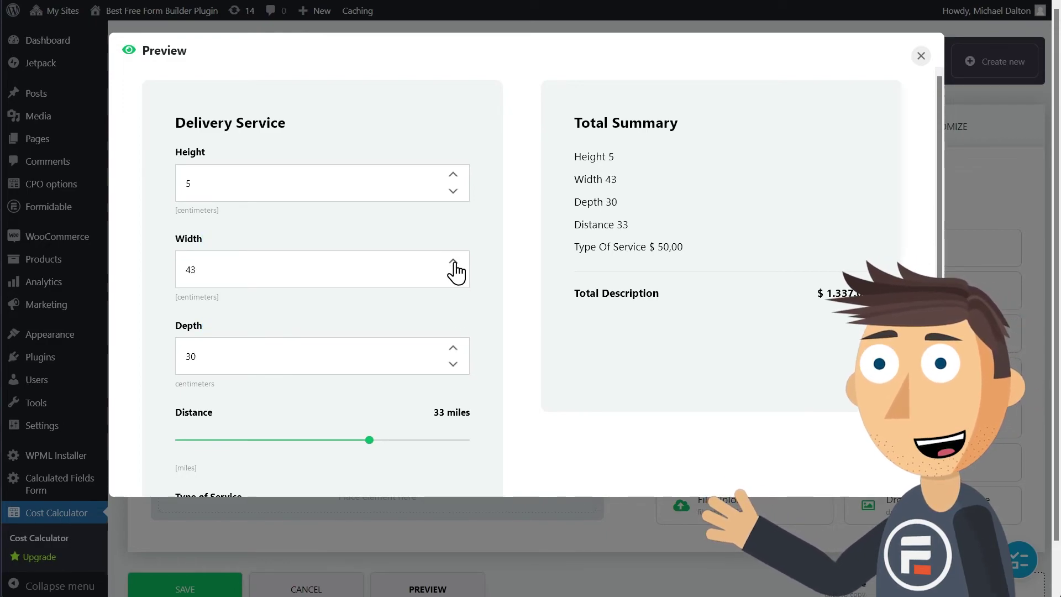
click(453, 261)
click(453, 261)
click(453, 261)
click(453, 261)
click(453, 261)
click(453, 261)
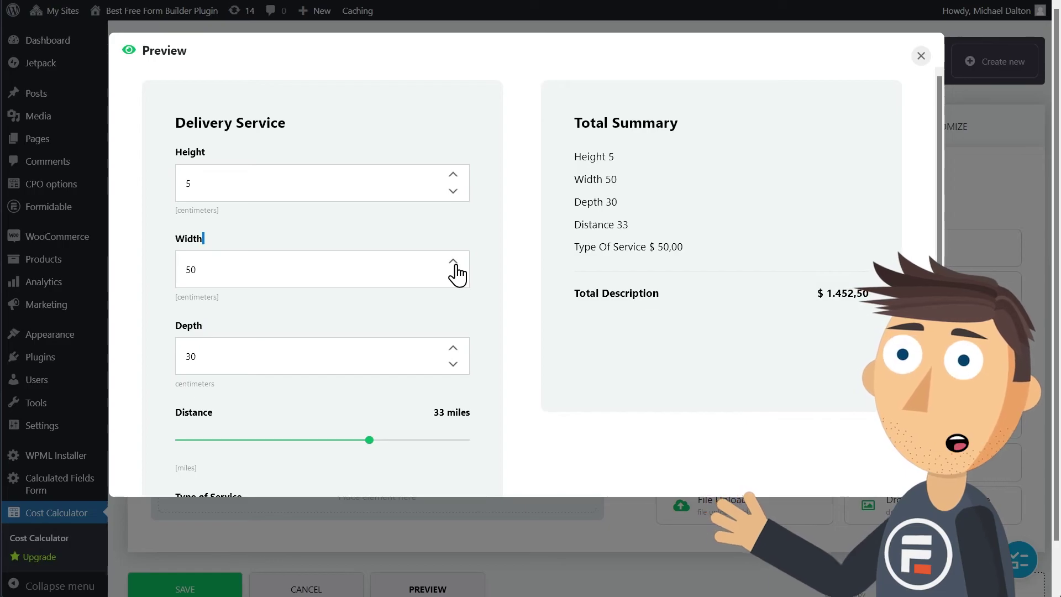